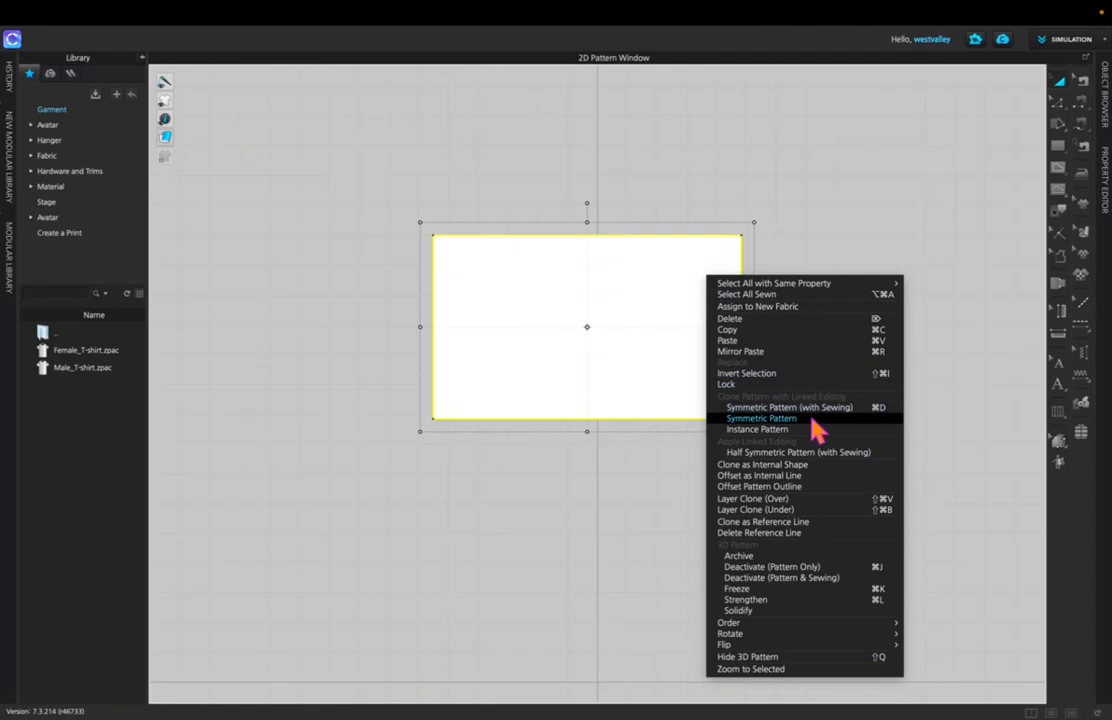
Try extending the whole rectangle's outline outward by 1 inch with Offset Pattern Outline, and undo the offset.
click(791, 488)
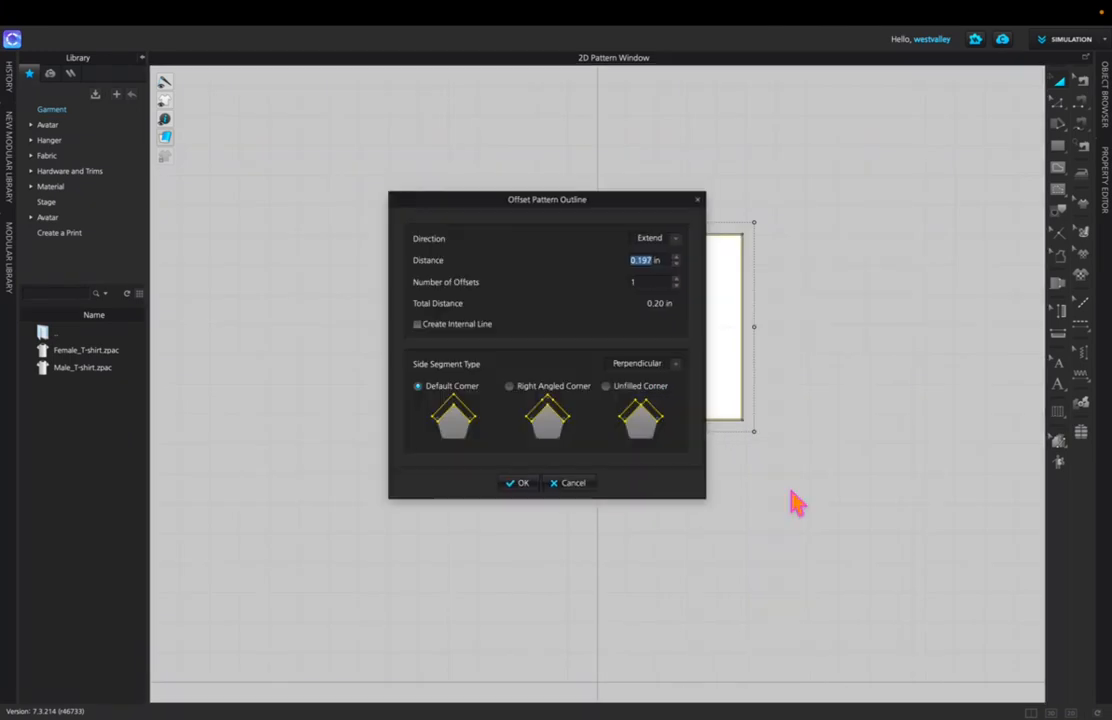
drag(576, 205, 270, 290)
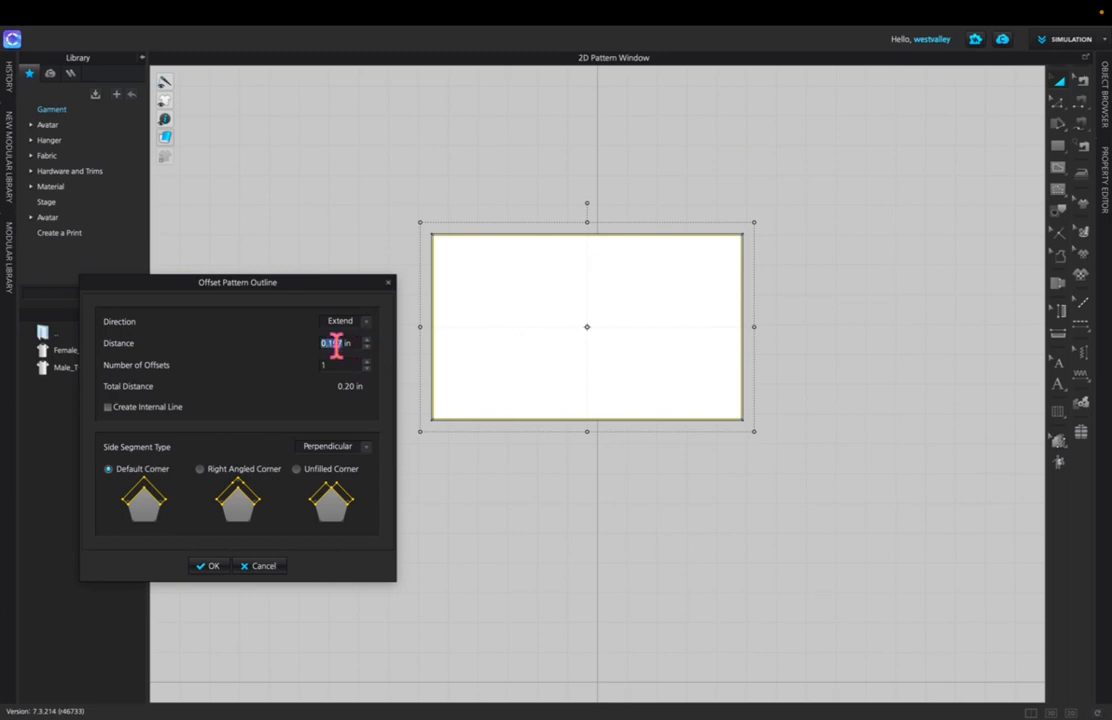
text(1)
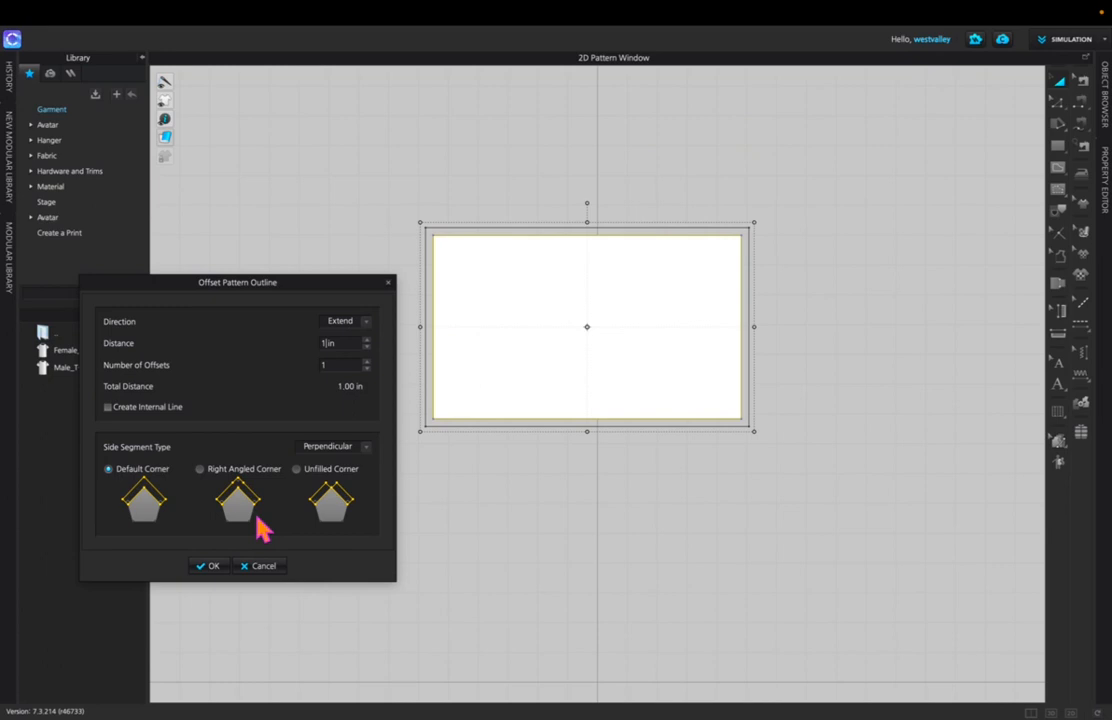
click(214, 567)
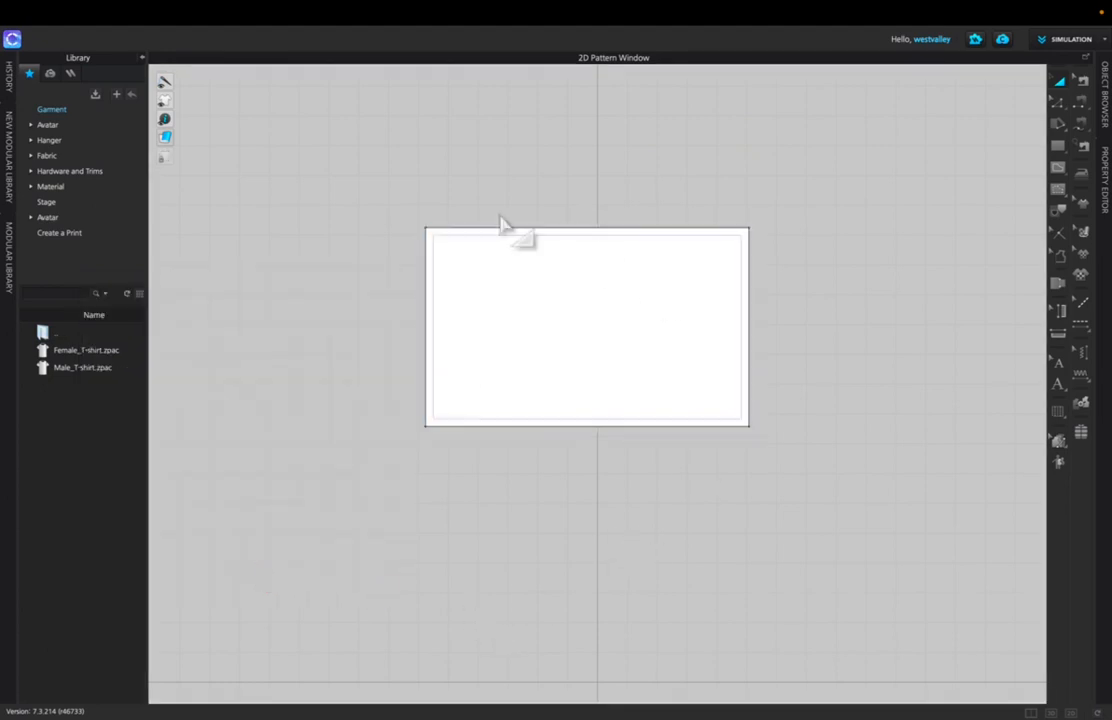
scroll(770, 325, down, 2)
scroll(770, 325, up, 4)
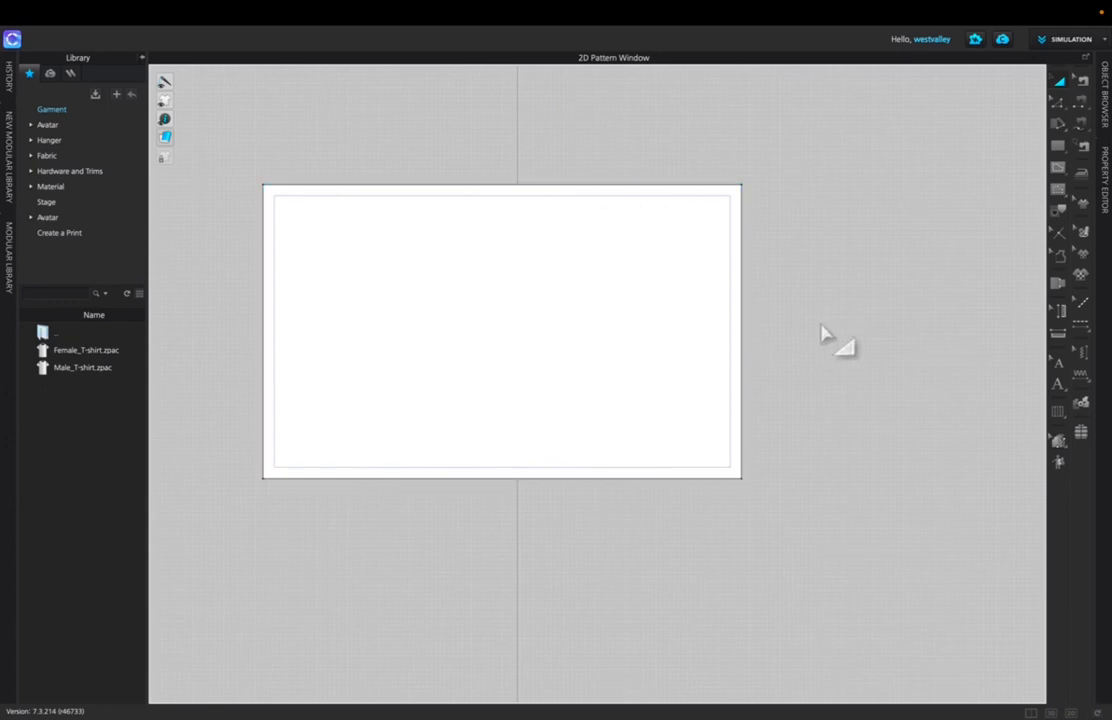
scroll(833, 342, down, 2)
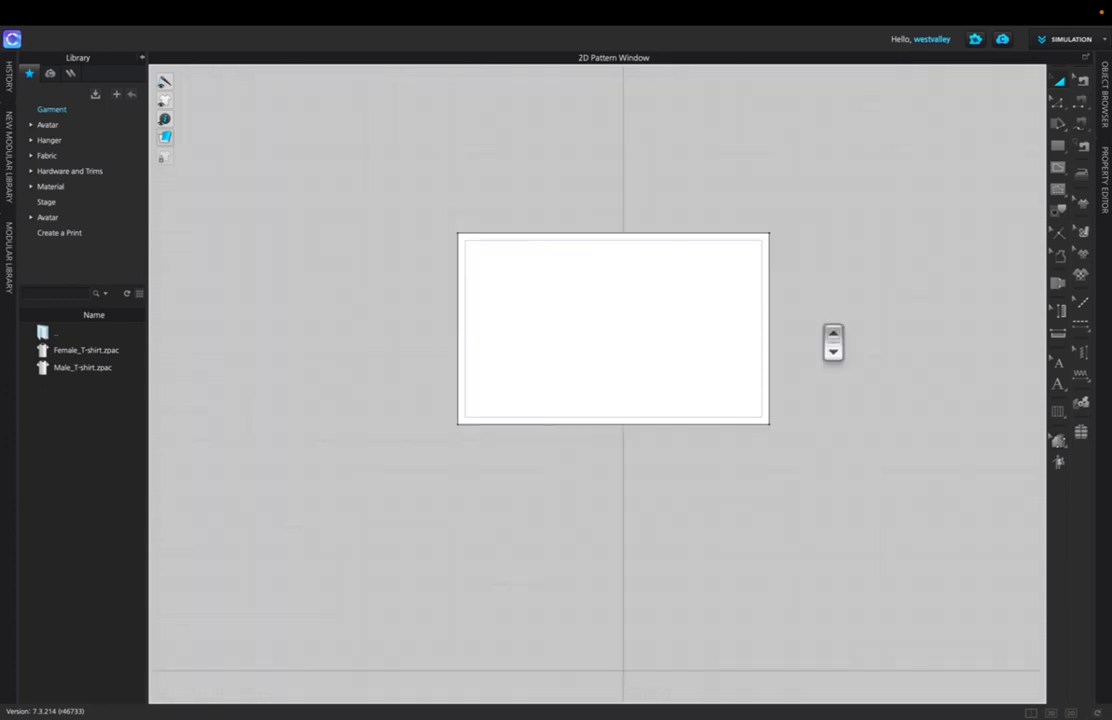
key(super+z)
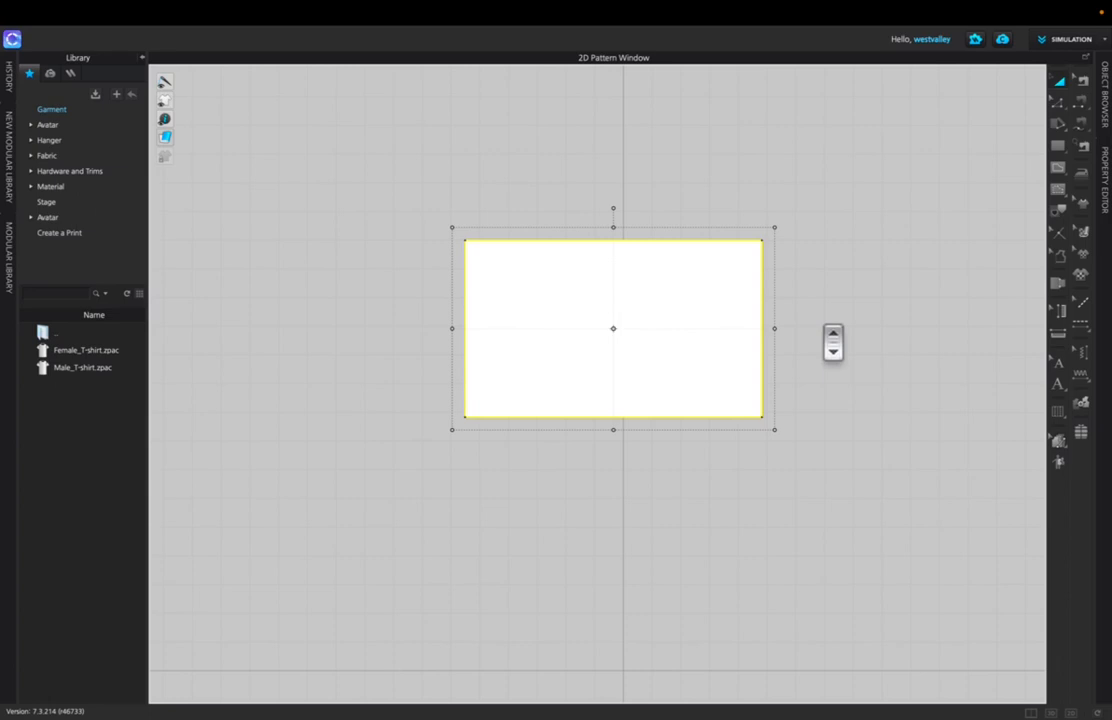
click(893, 238)
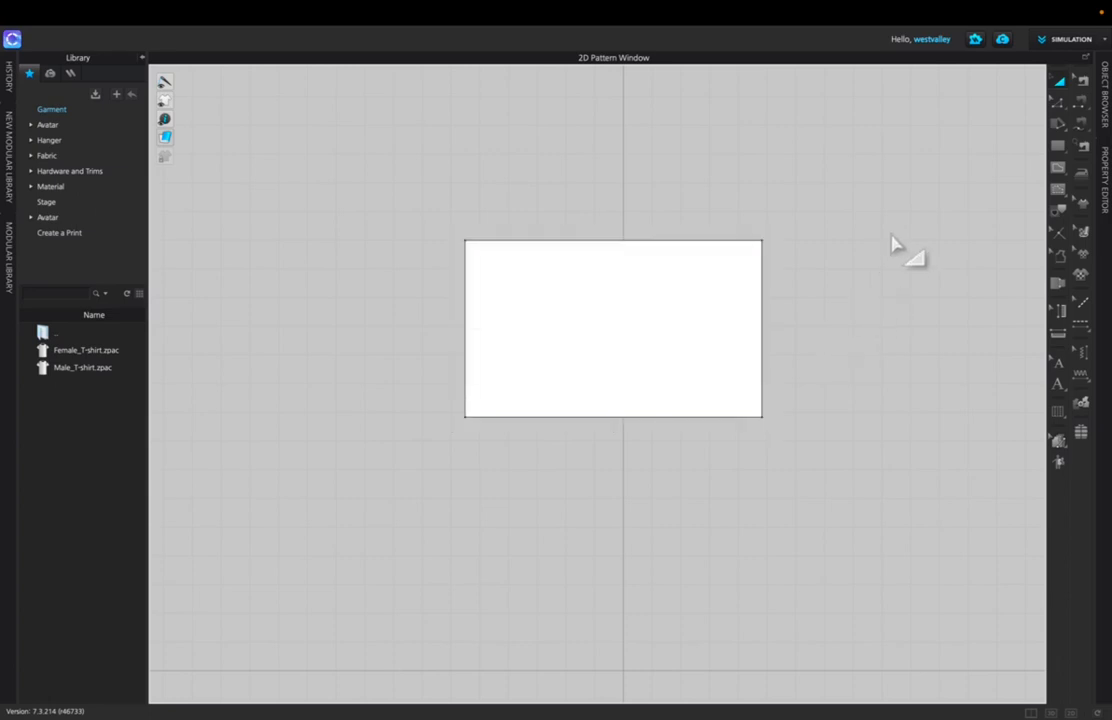
Activate the Edit Pattern tool and select the rectangle's right and top edges one at a time.
click(1057, 105)
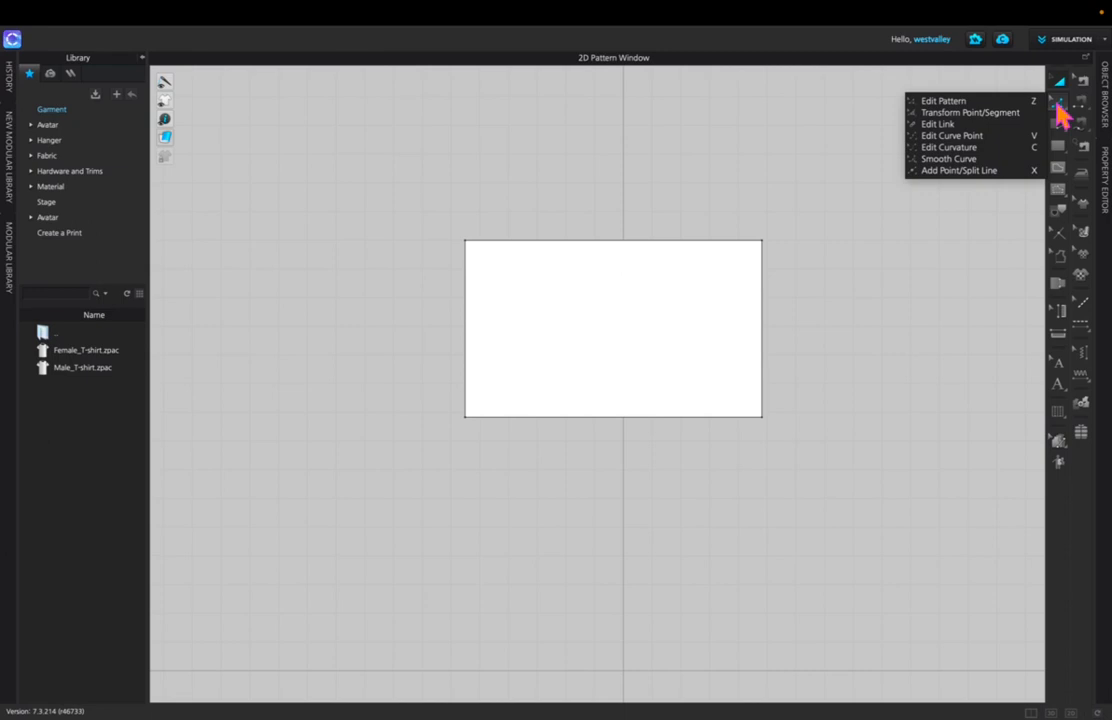
click(986, 103)
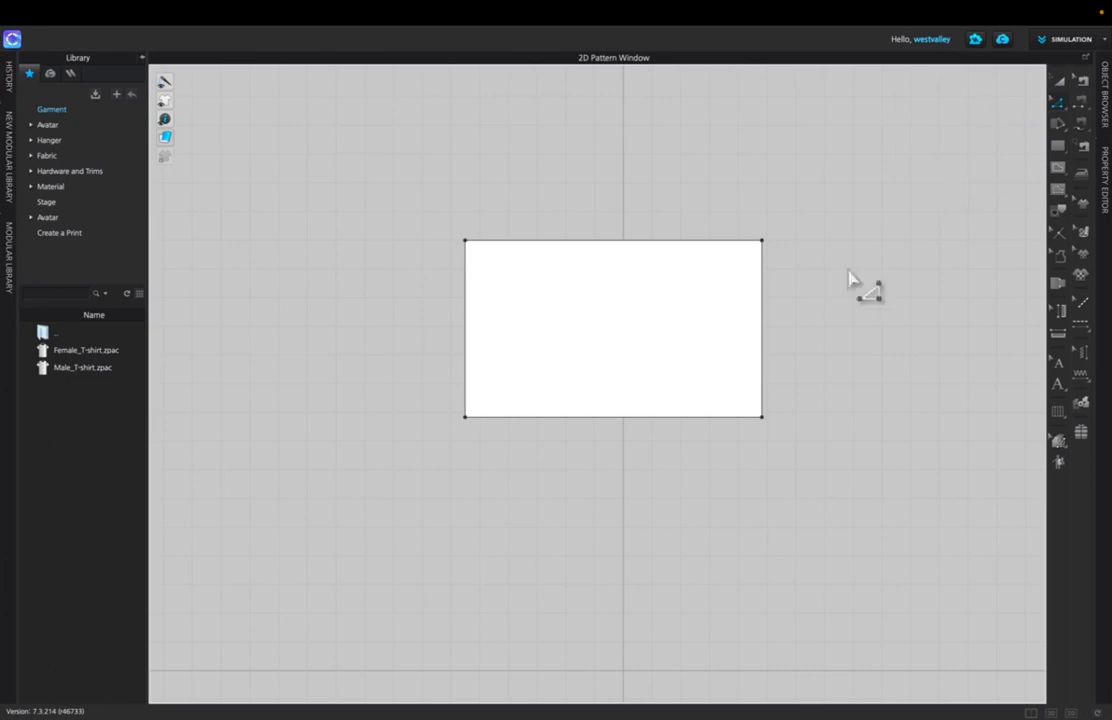
click(763, 318)
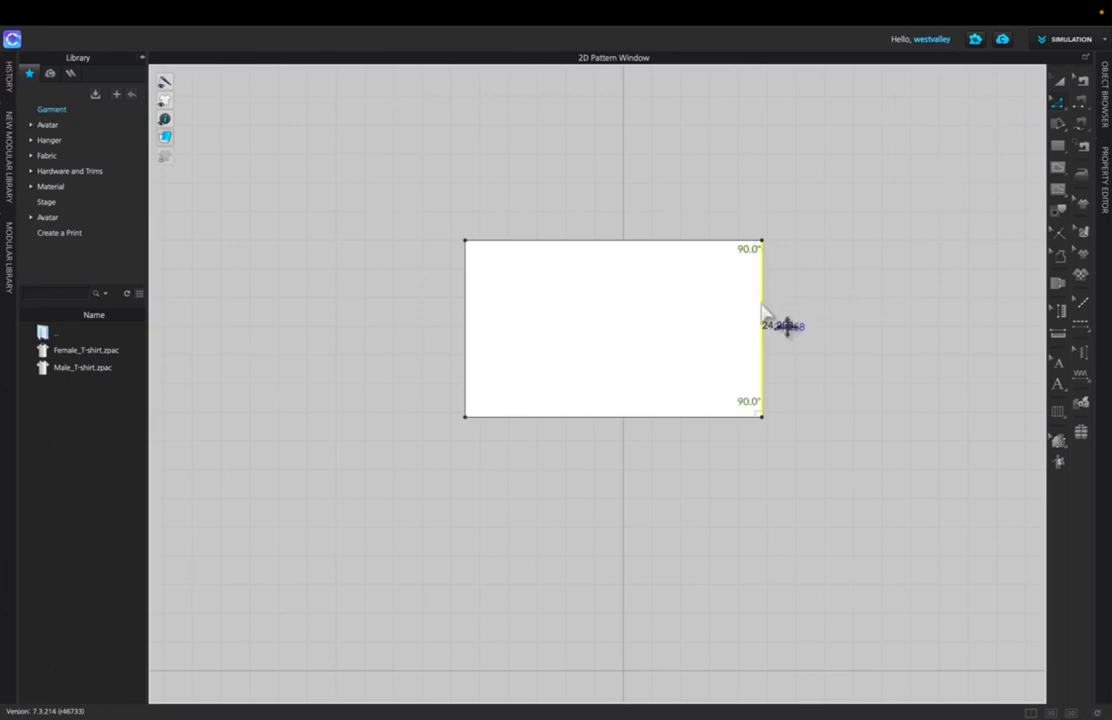
click(659, 243)
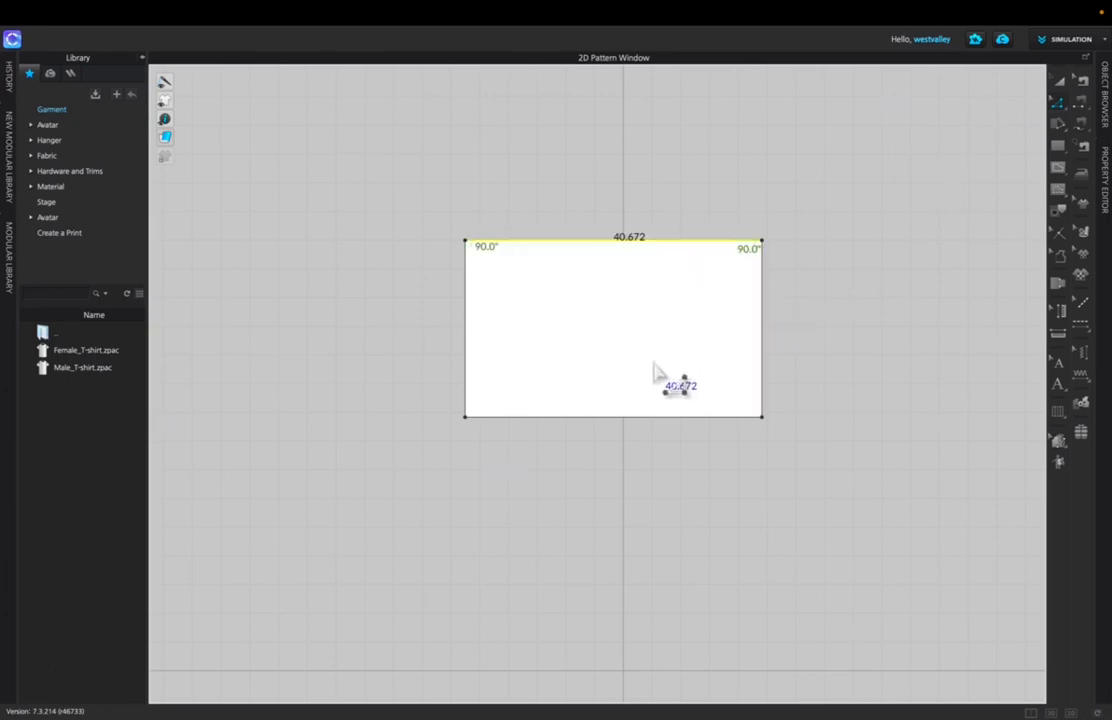
Extend the rectangle's bottom edge with Offset Pattern Outline, using two offsets of 1 inch each.
click(645, 418)
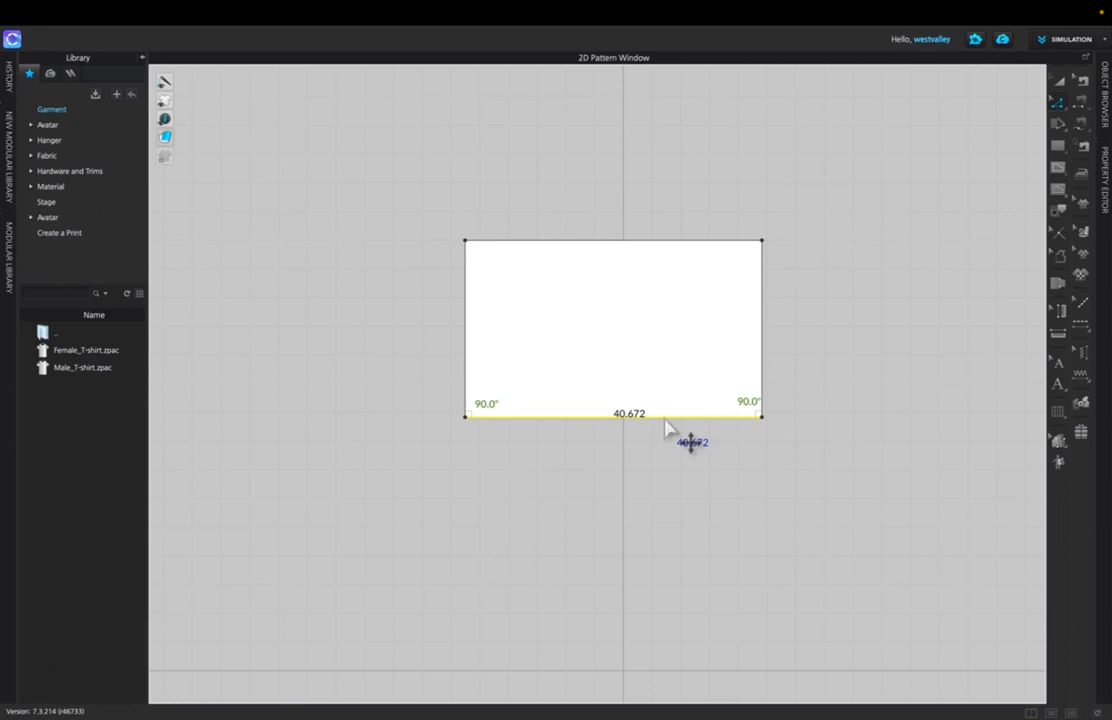
right_click(666, 426)
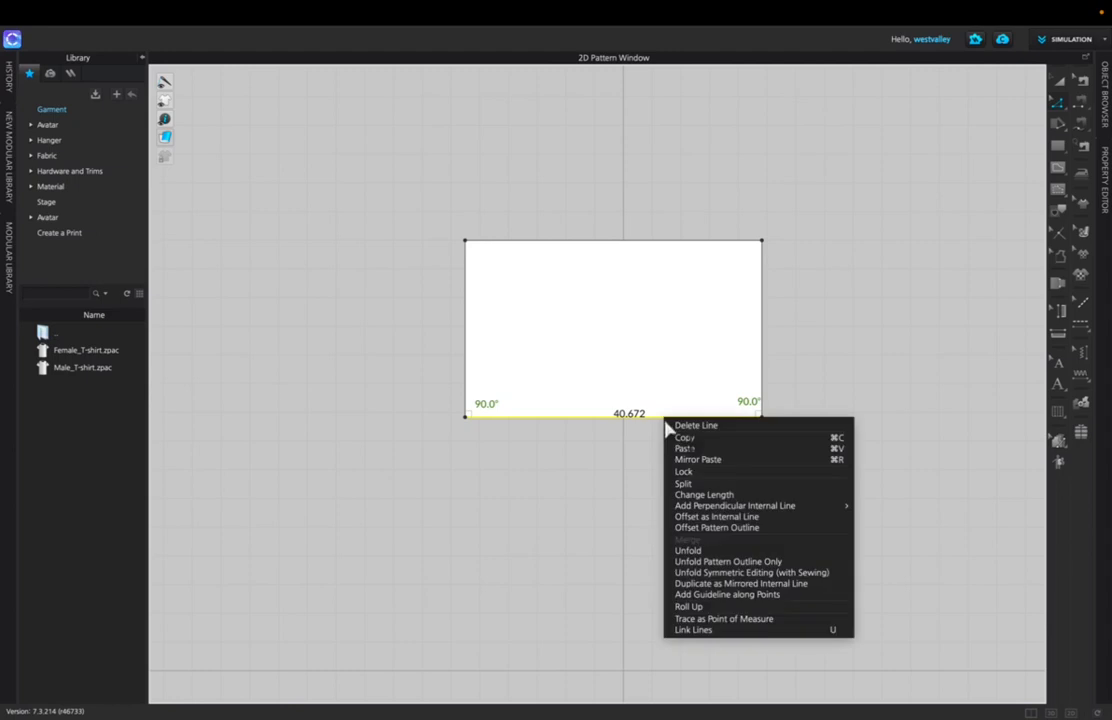
click(719, 531)
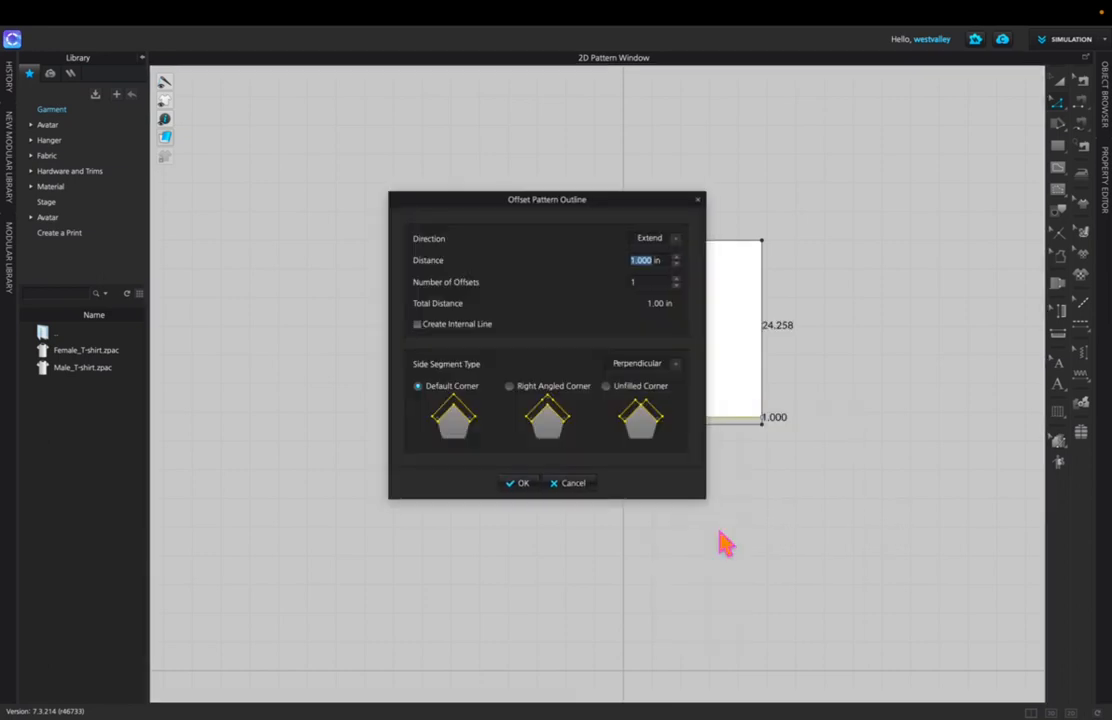
drag(578, 208, 337, 253)
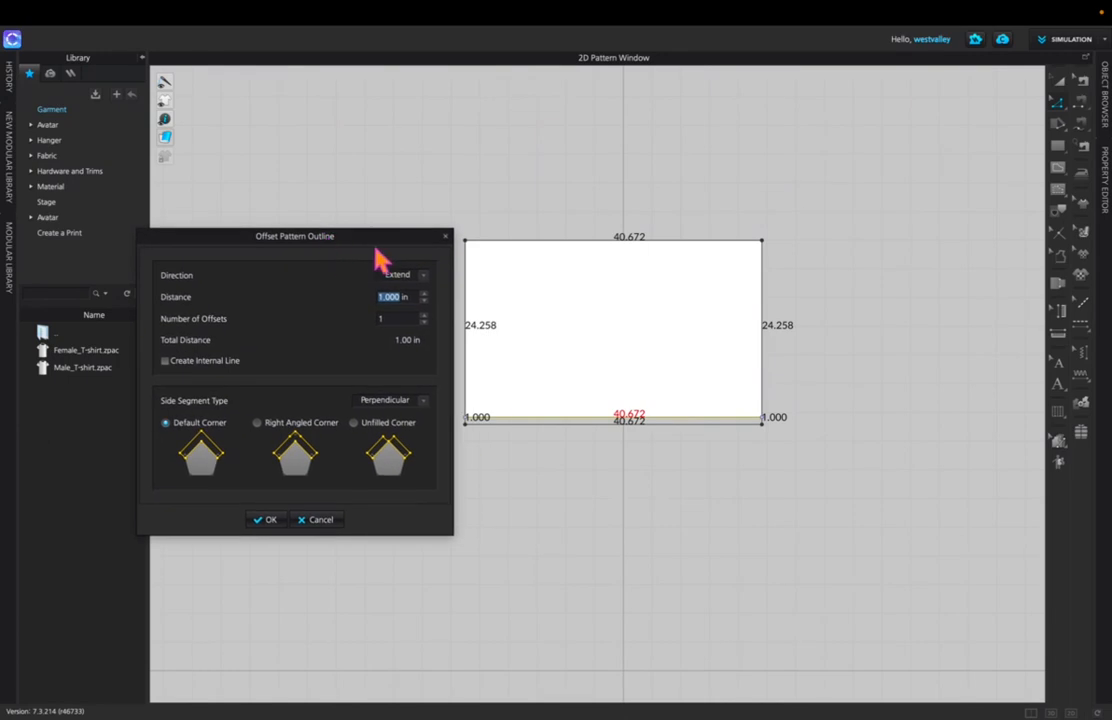
click(424, 315)
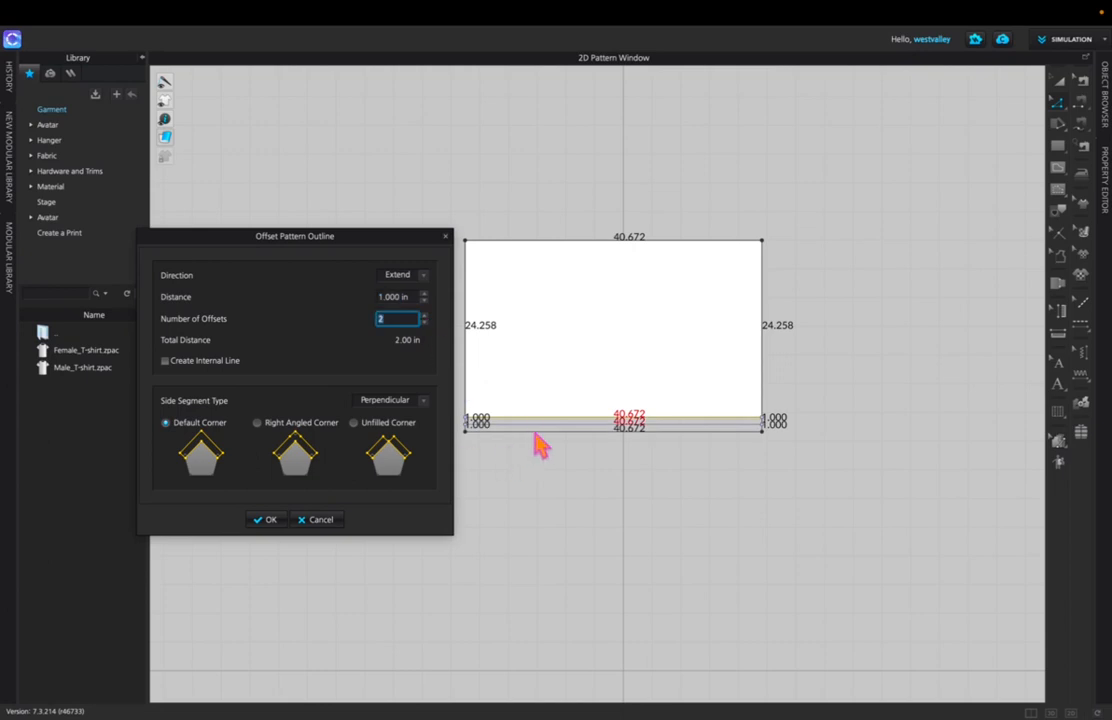
click(268, 521)
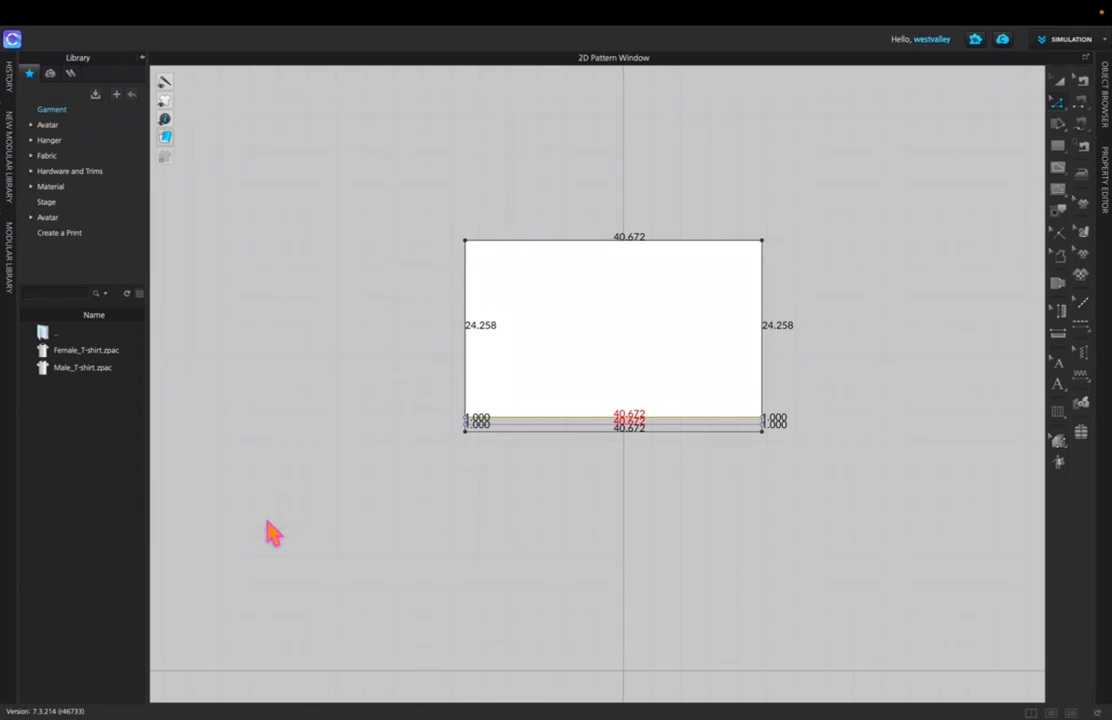
Examine the new offset segments at the pattern's lower right corner by selecting the short side segments.
scroll(558, 585, up, 4)
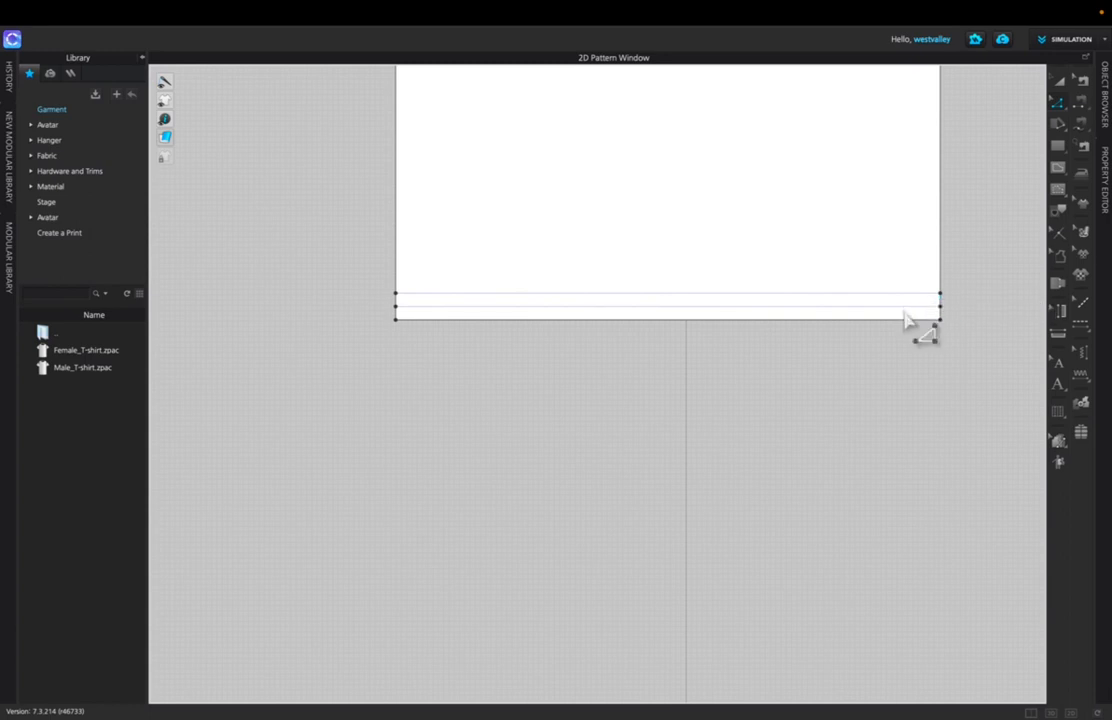
scroll(944, 363, up, 1)
scroll(945, 364, up, 2)
middle_drag(946, 365, 818, 553)
click(810, 442)
click(808, 462)
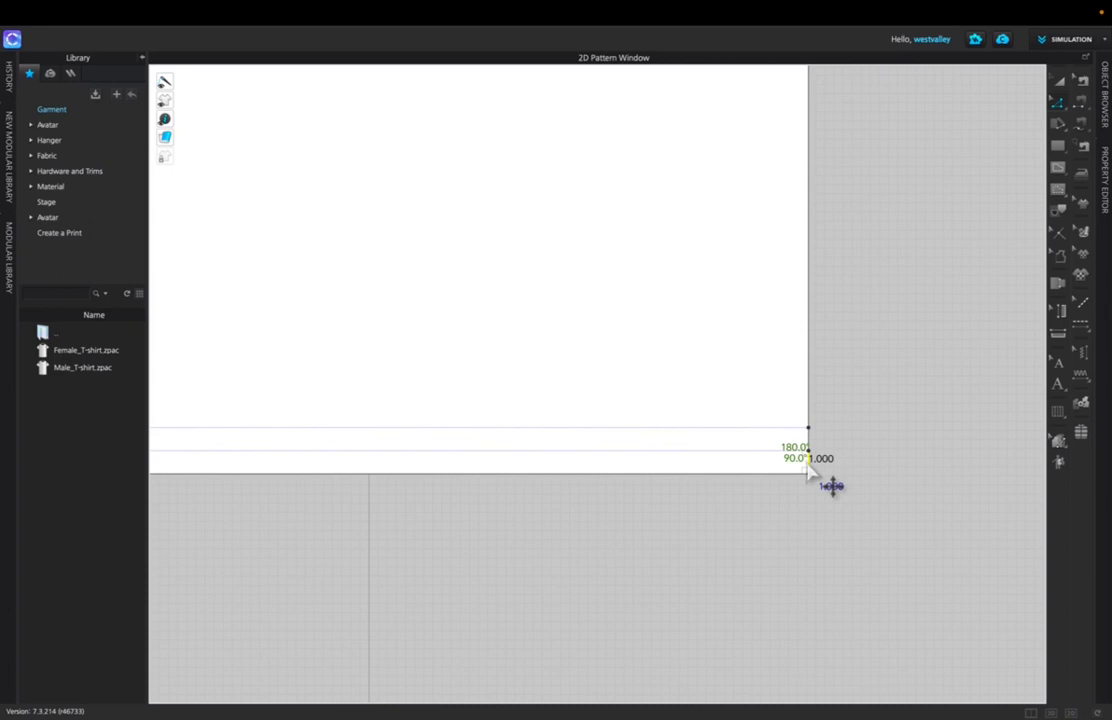
scroll(846, 477, down, 1)
scroll(856, 490, down, 2)
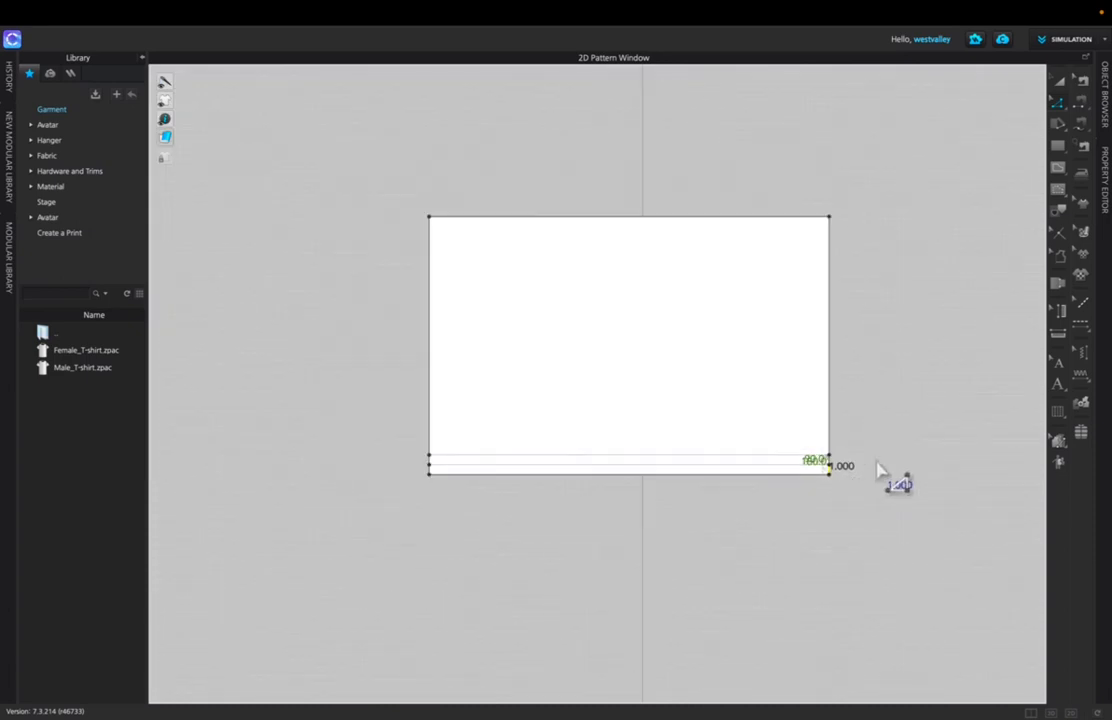
Undo the bottom edge offset and deselect the edge.
middle_drag(890, 476, 913, 392)
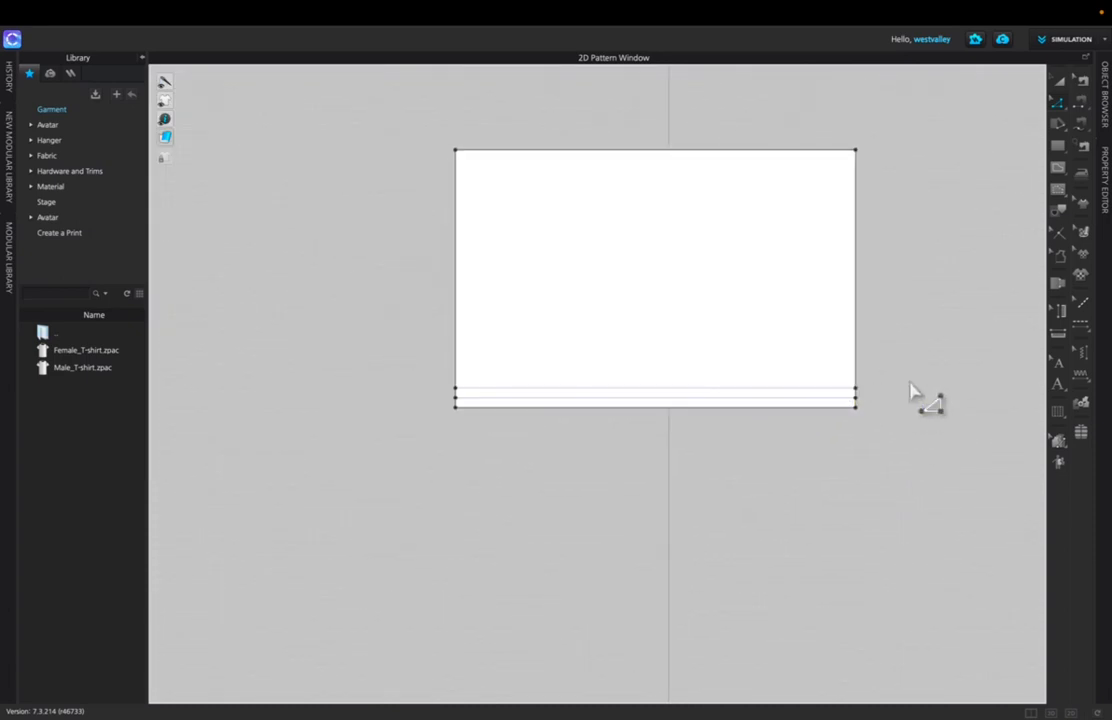
key(super+z)
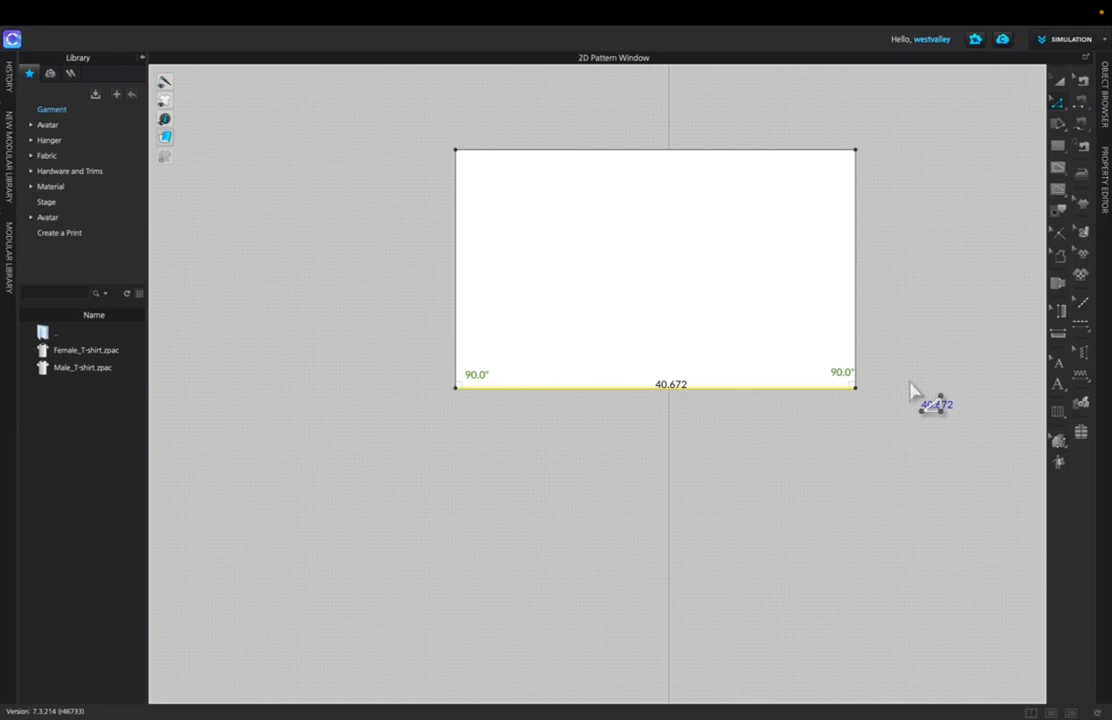
middle_drag(849, 278, 782, 417)
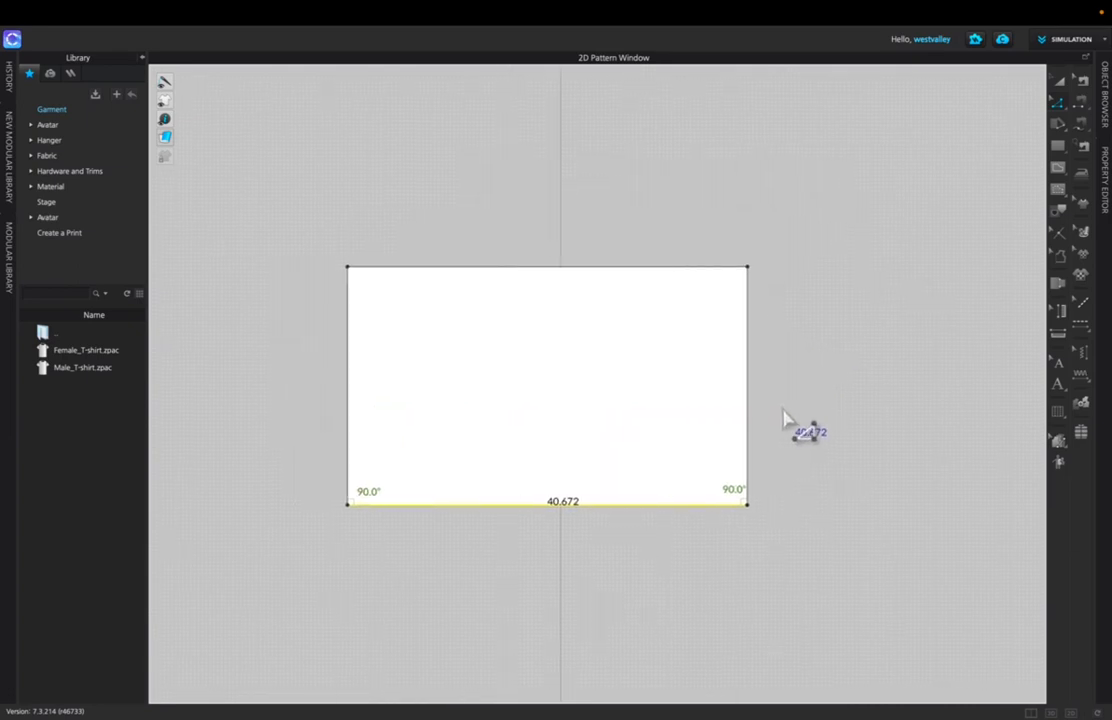
click(790, 364)
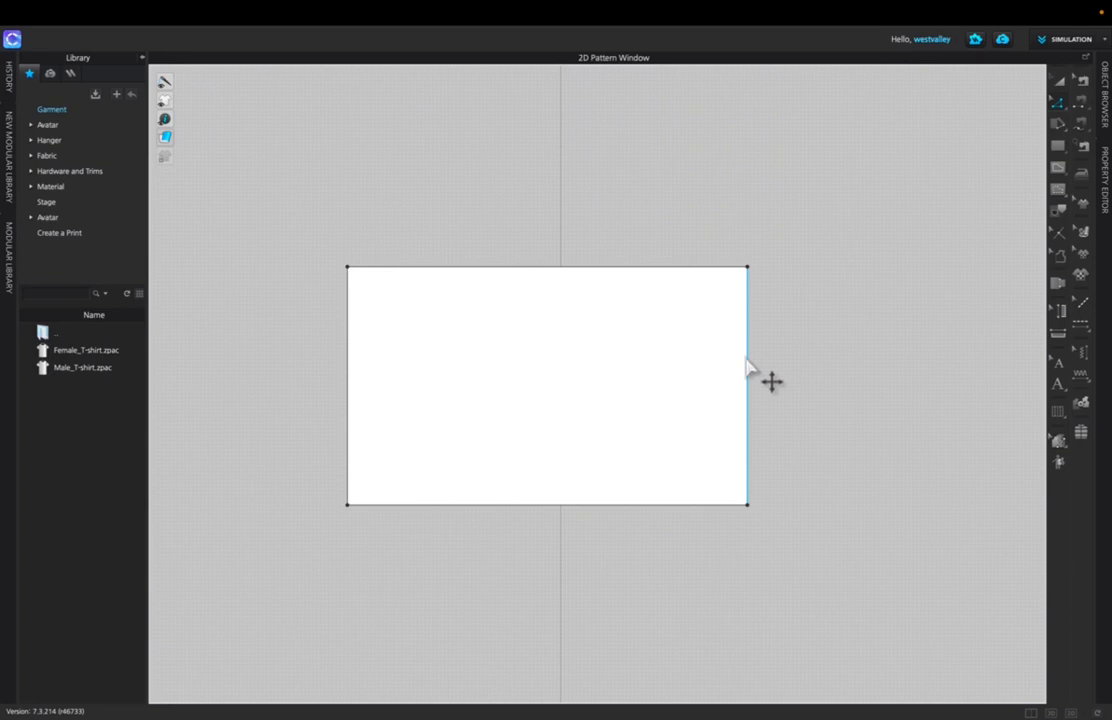
Try extending the rectangle's right edge outward by 2 inches with a single outline offset, and undo it.
click(749, 362)
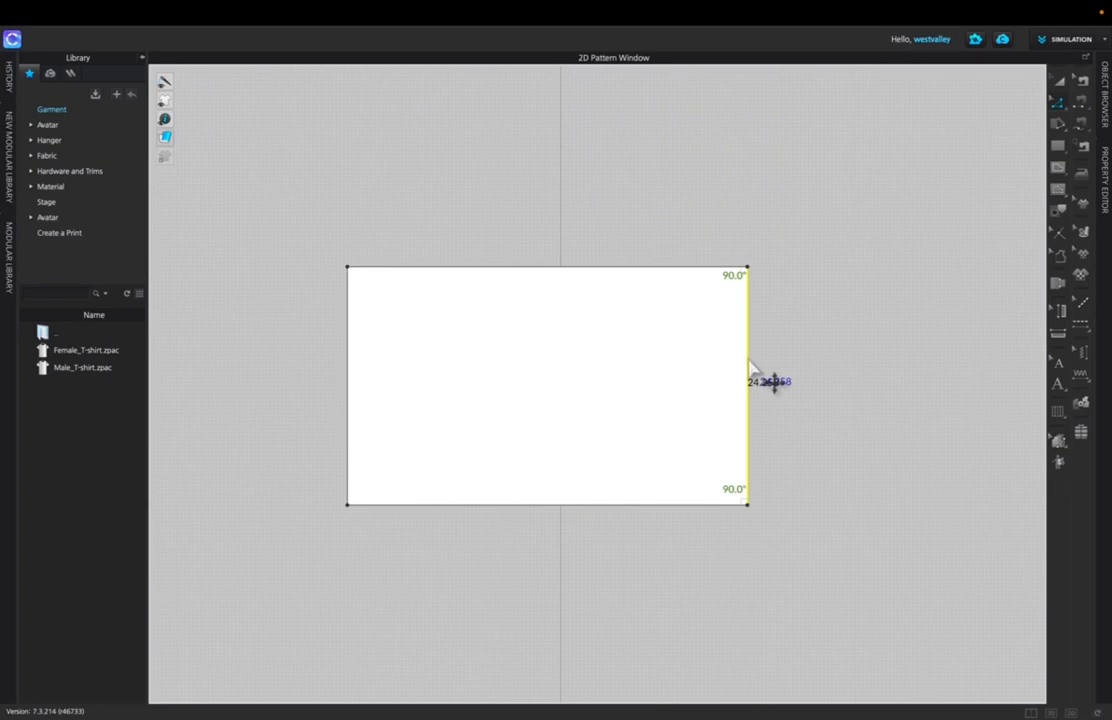
right_click(751, 368)
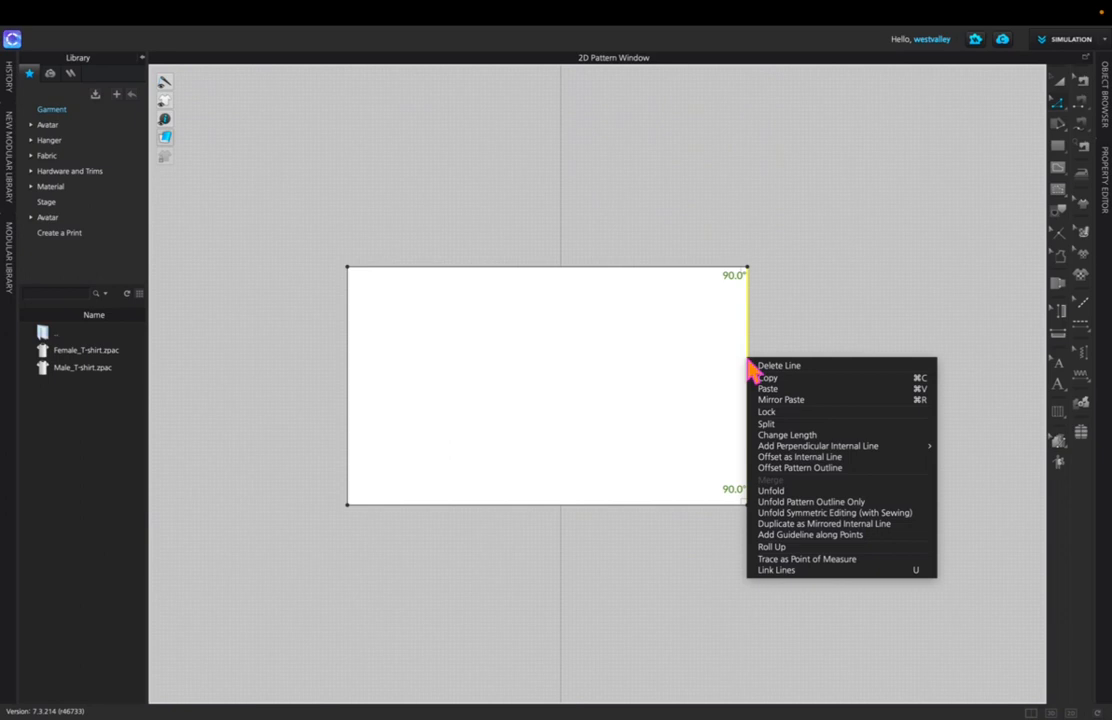
click(798, 467)
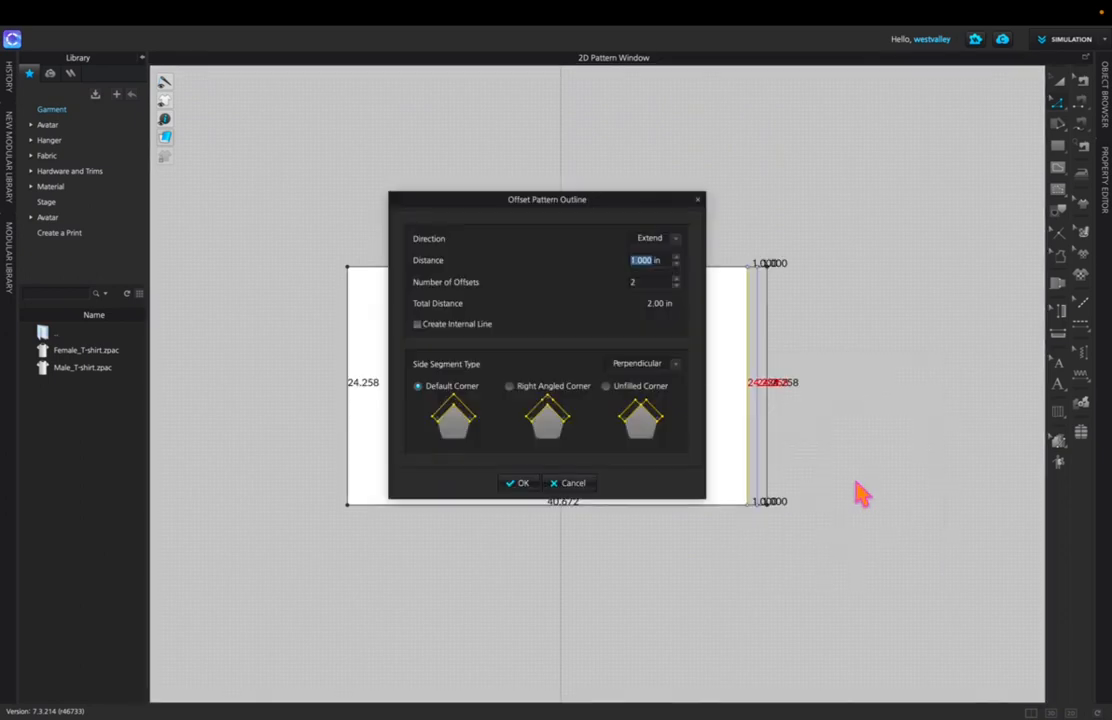
drag(580, 206, 355, 256)
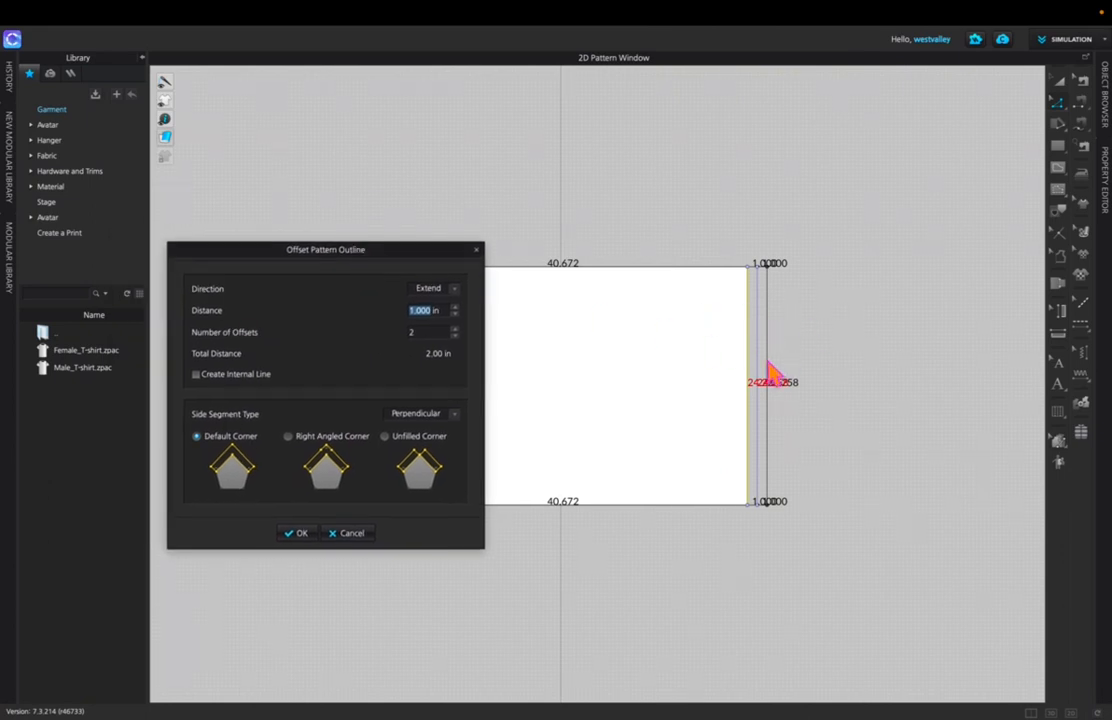
click(455, 336)
double_click(427, 310)
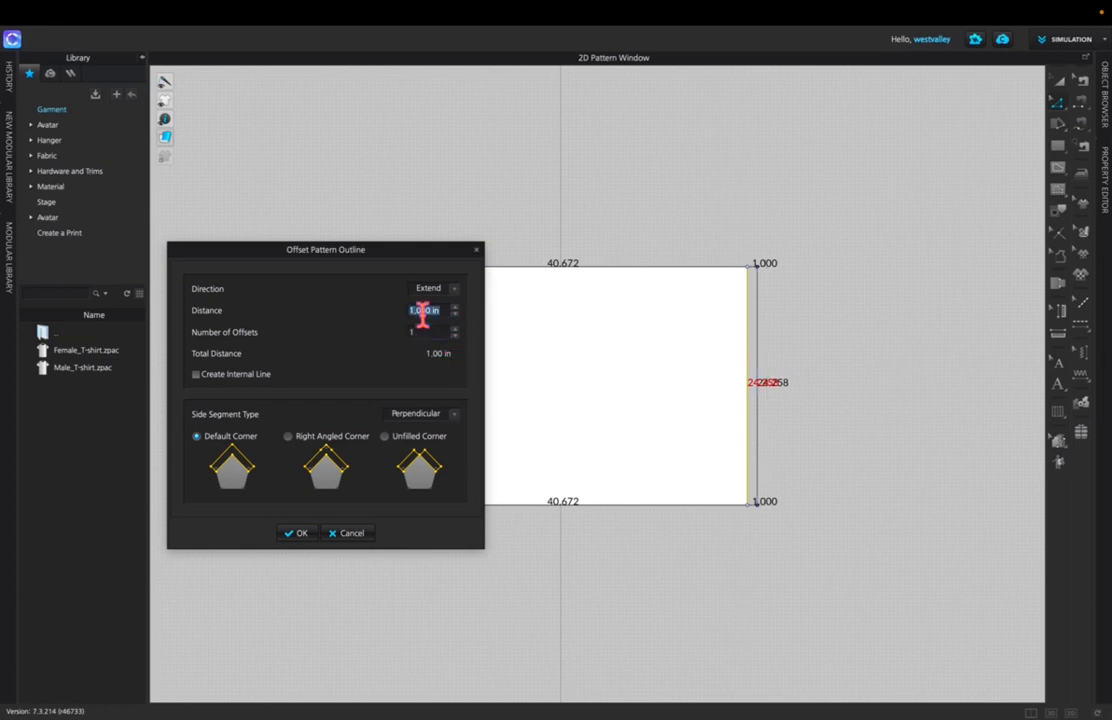
text(2)
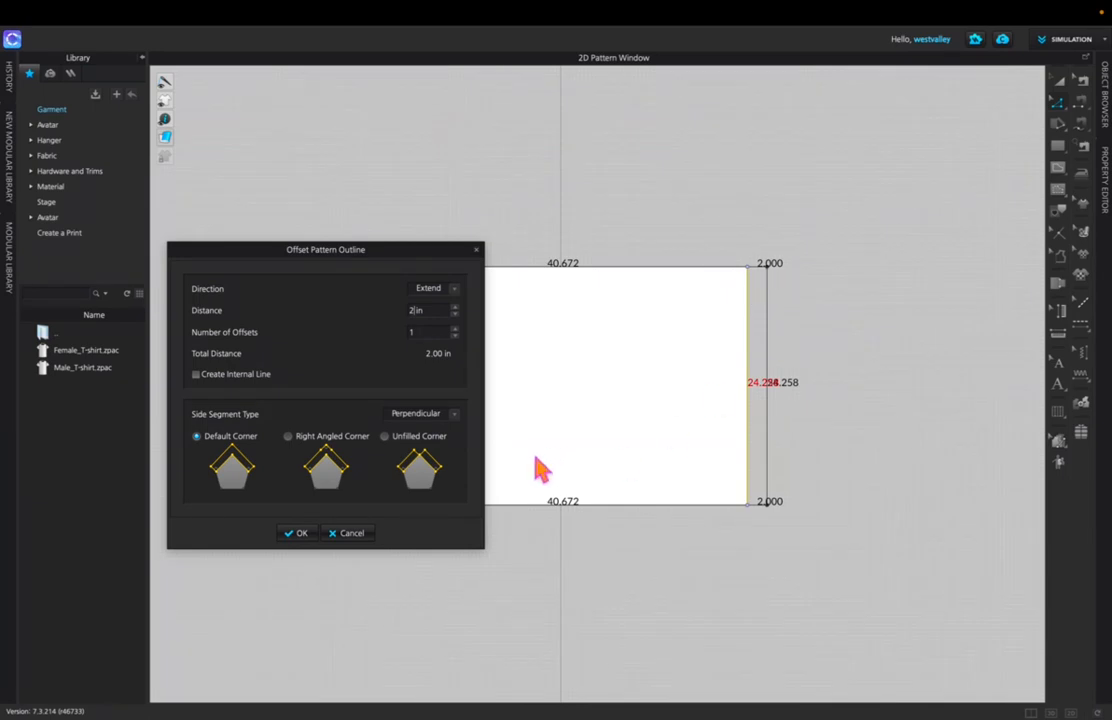
click(300, 534)
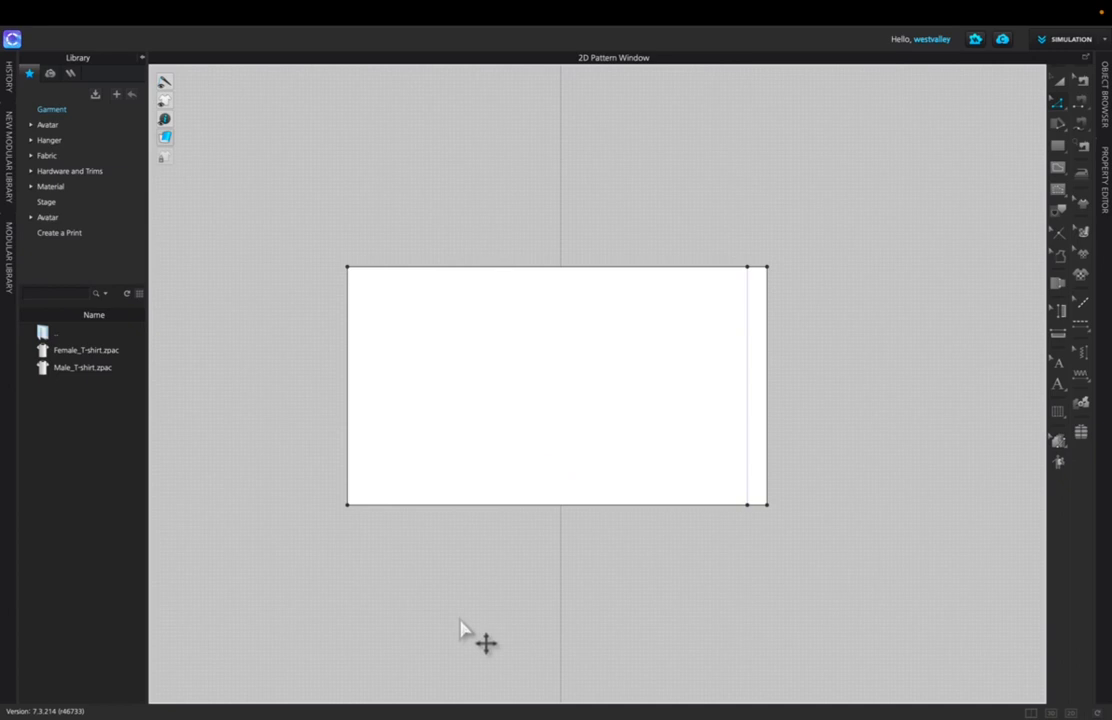
key(ctrl+z)
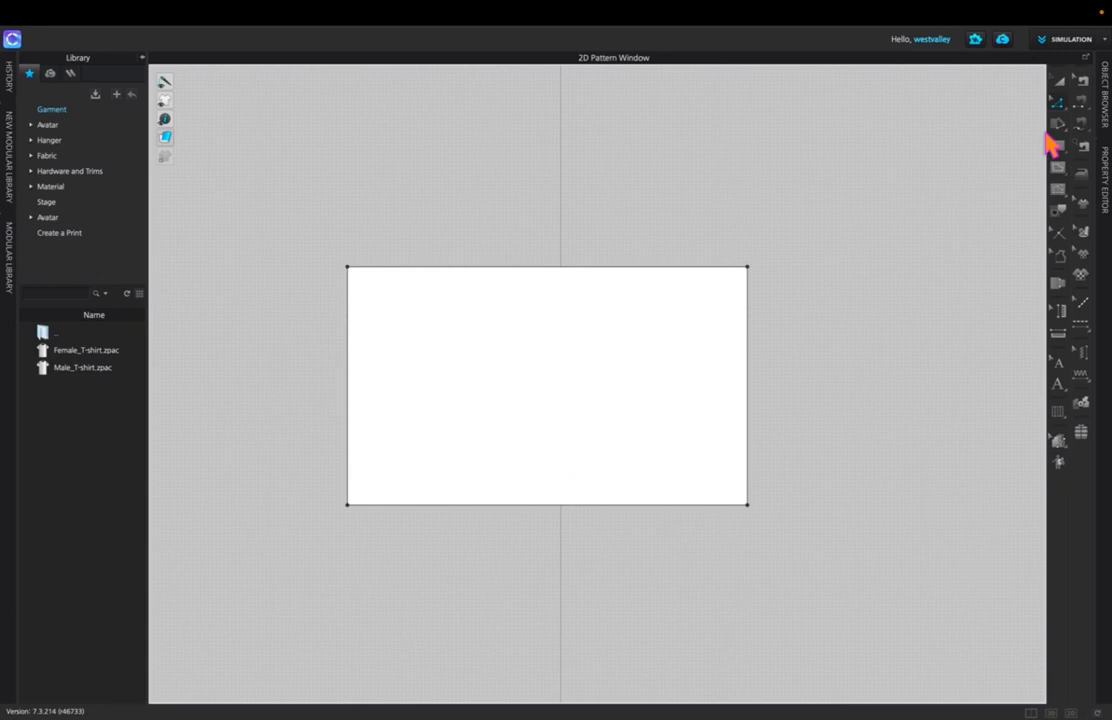
Taper the rectangle toward its right side by moving the upper right corner down and the lower right corner up.
click(1056, 104)
click(955, 112)
drag(746, 274, 751, 323)
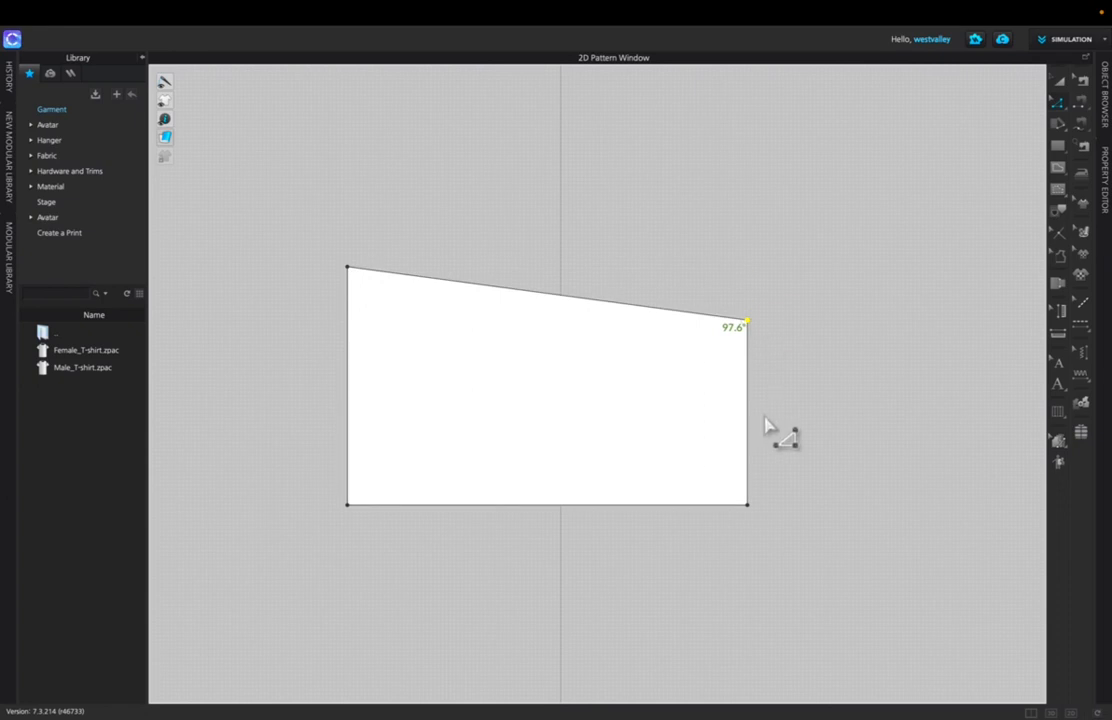
click(746, 503)
drag(747, 505, 748, 474)
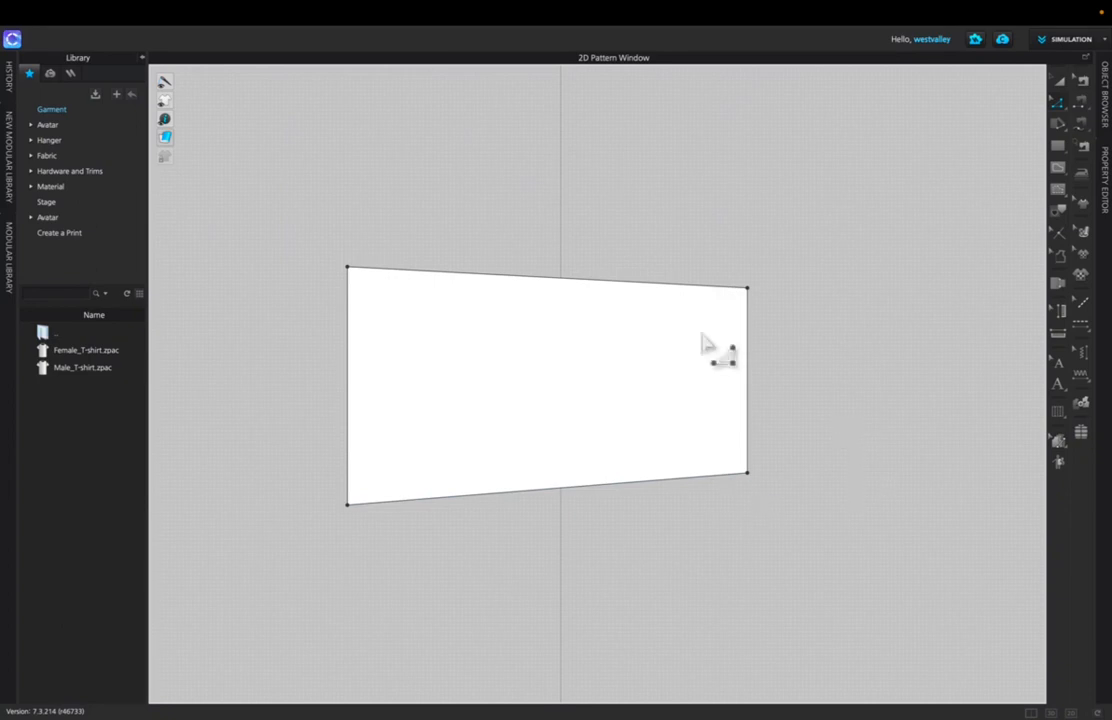
Start an Offset Pattern Outline on the tapered piece's right edge with the distance set to 4 inches.
click(748, 388)
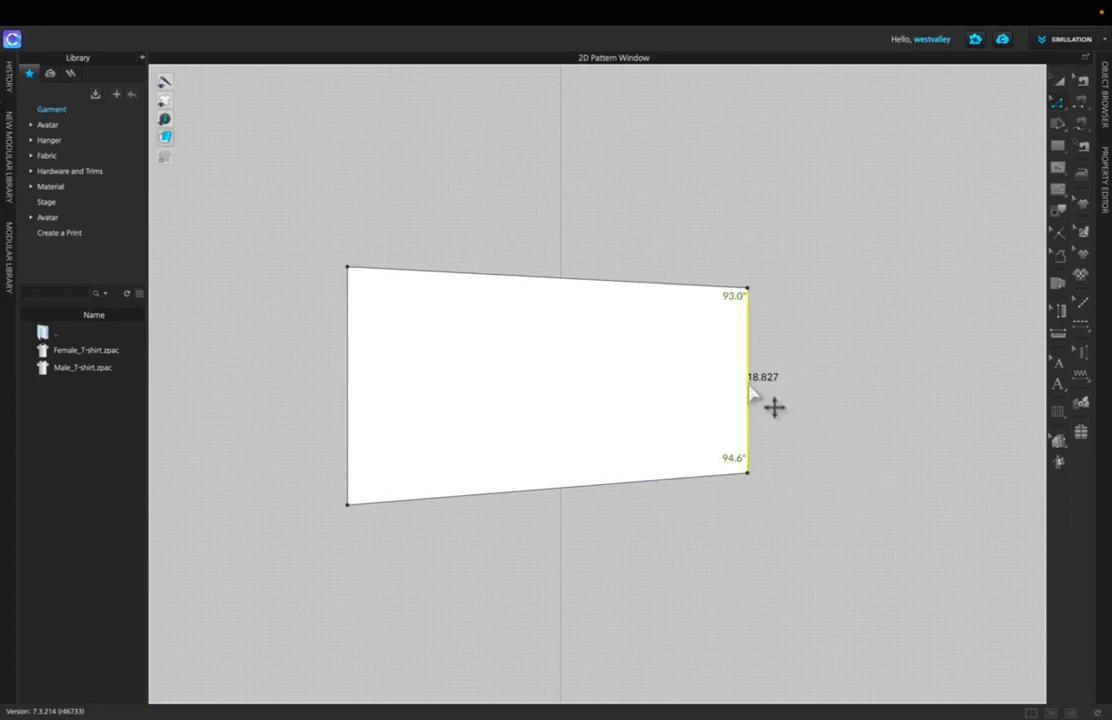
right_click(750, 390)
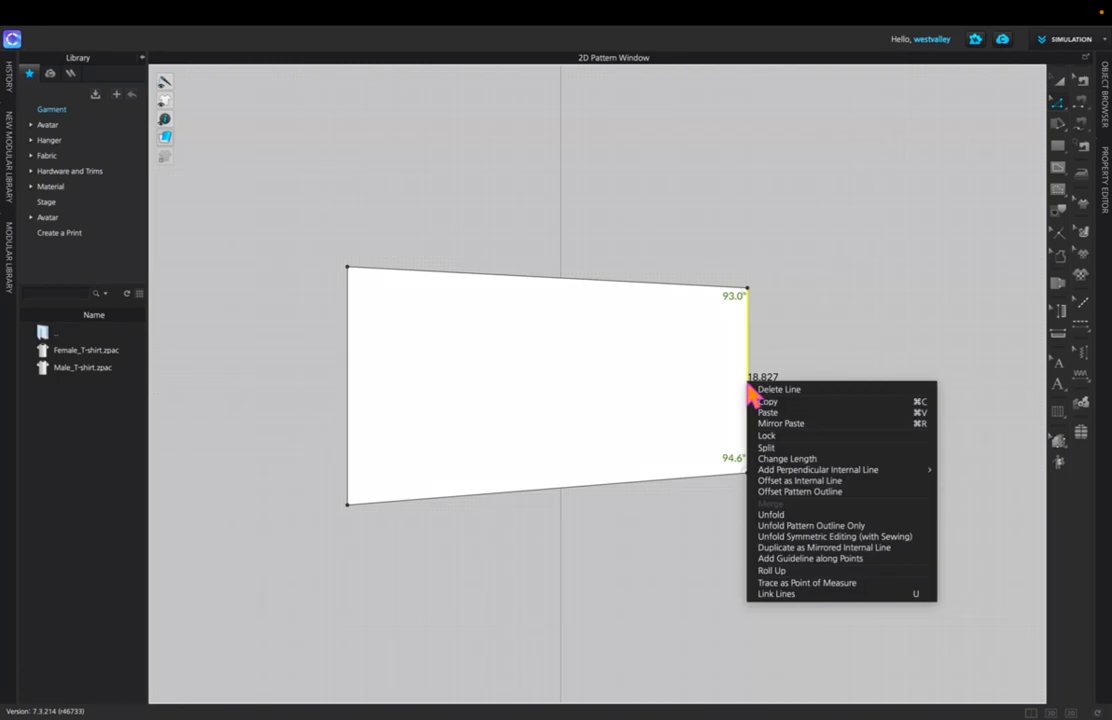
click(809, 492)
drag(607, 210, 460, 280)
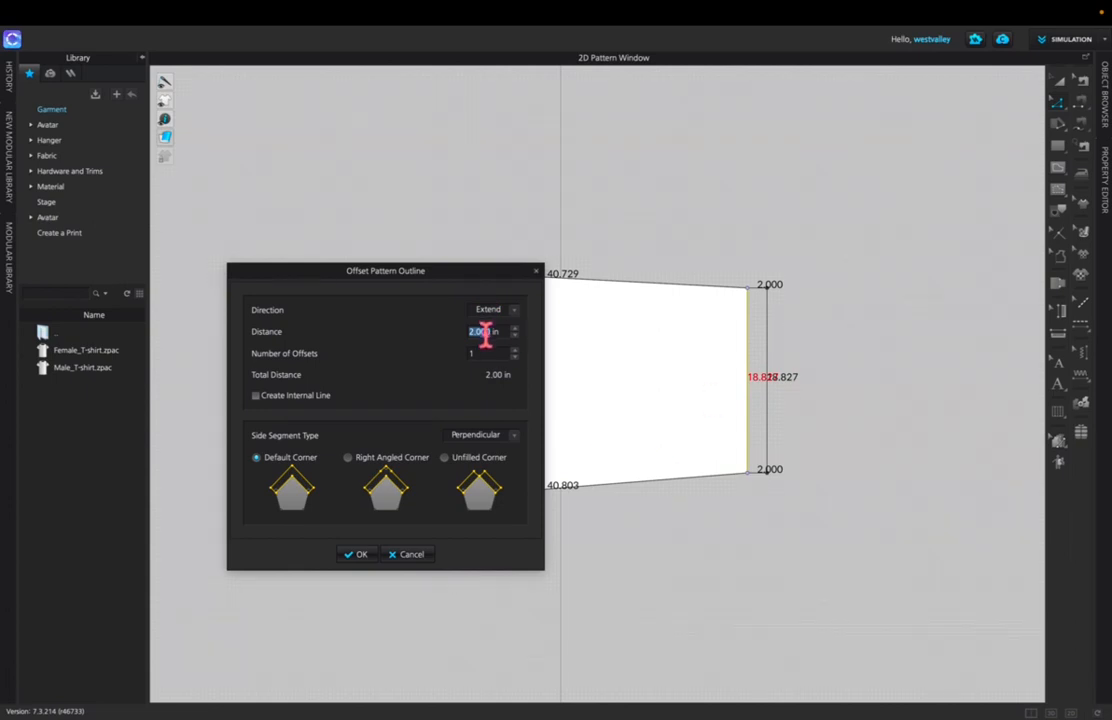
text(4)
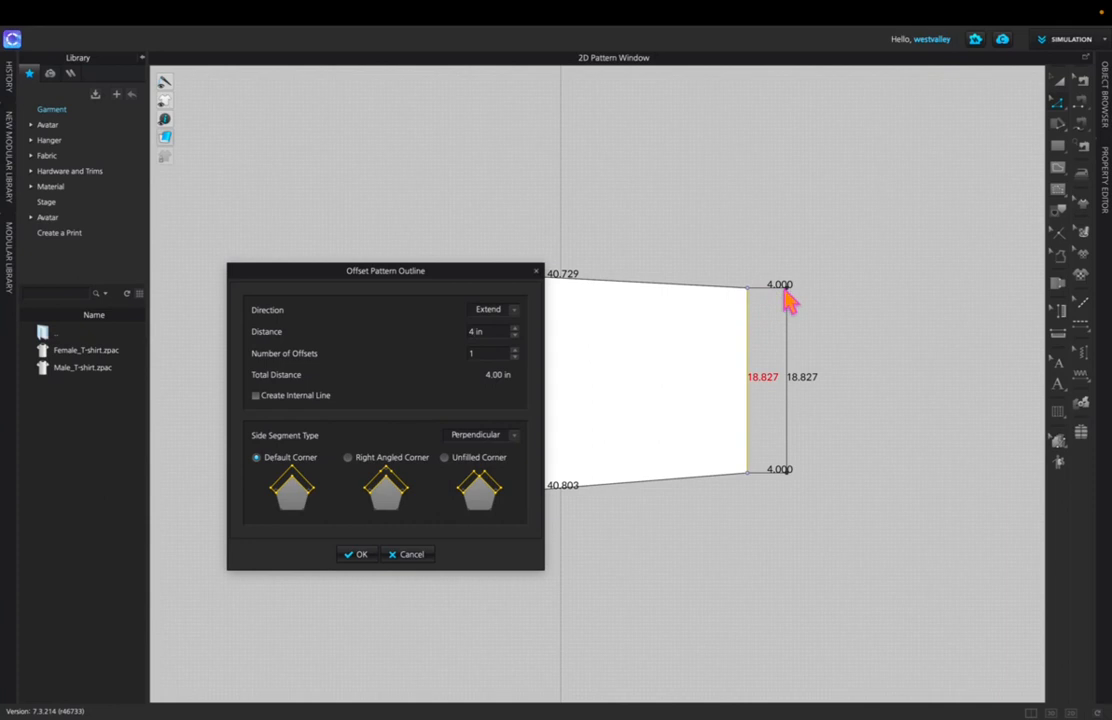
Preview the Extend side segment type, switch it to Mirror and apply the right edge's outline offset.
click(514, 436)
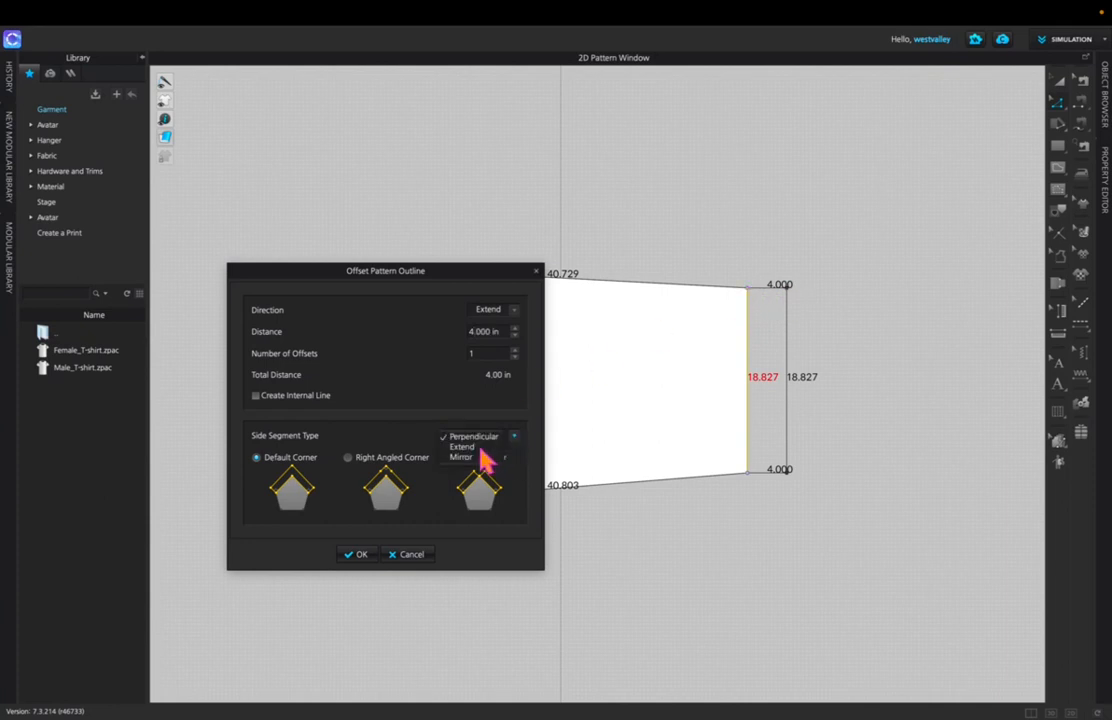
click(480, 446)
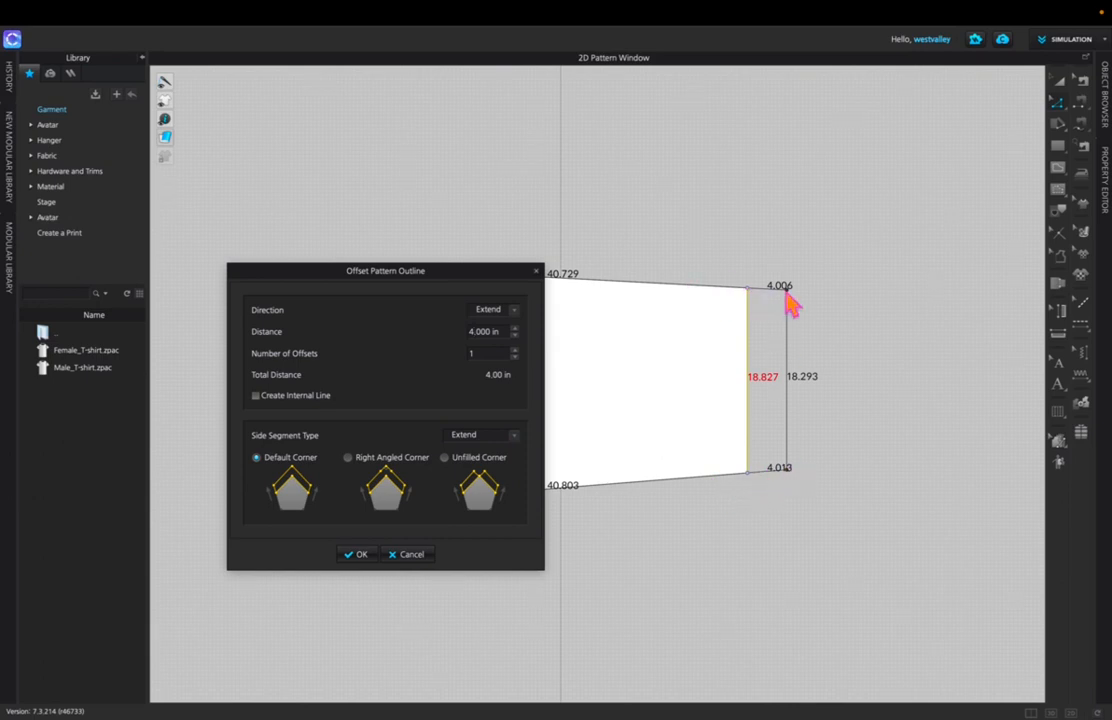
click(514, 436)
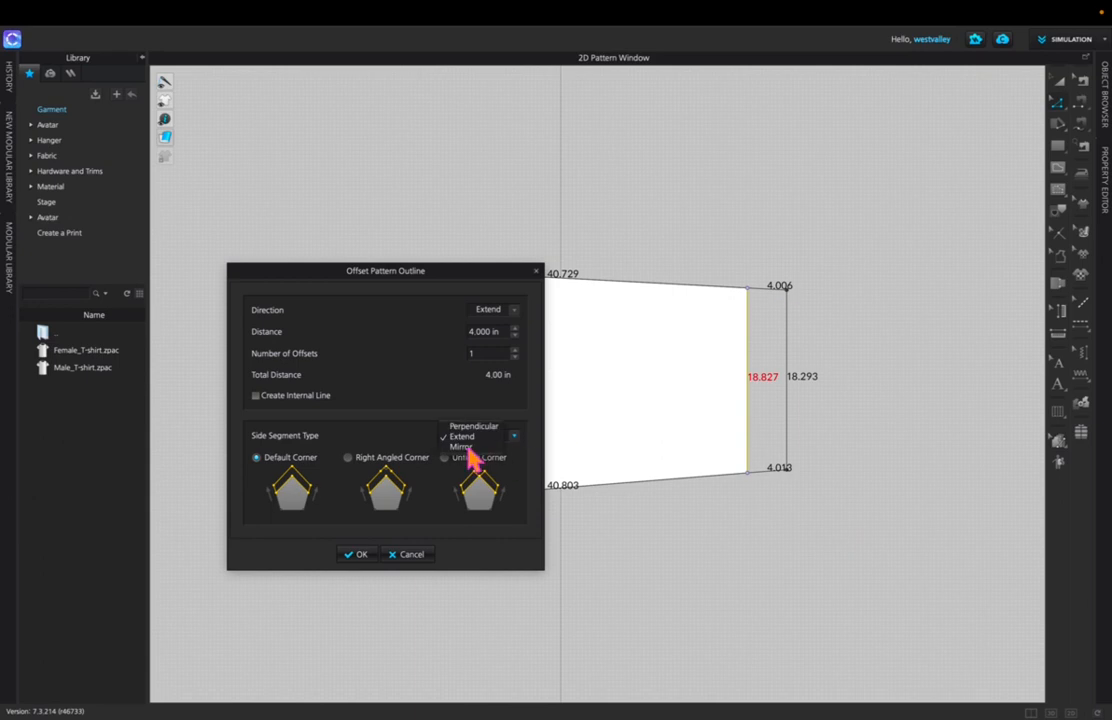
click(466, 447)
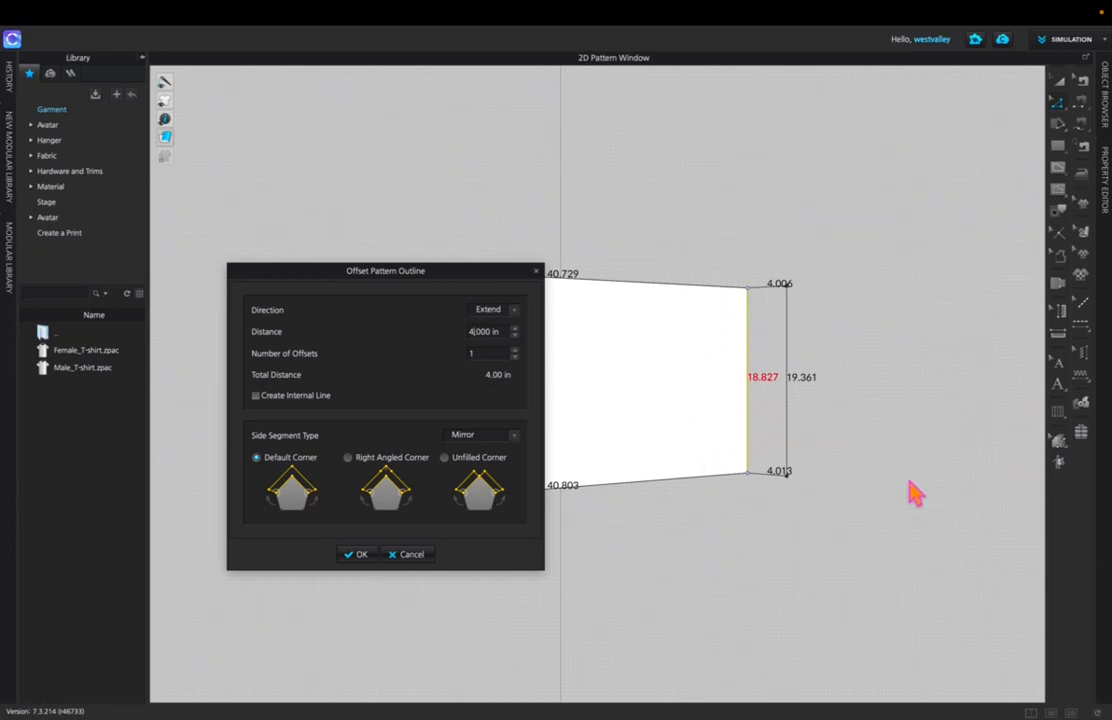
click(356, 555)
mouse_move(556, 717)
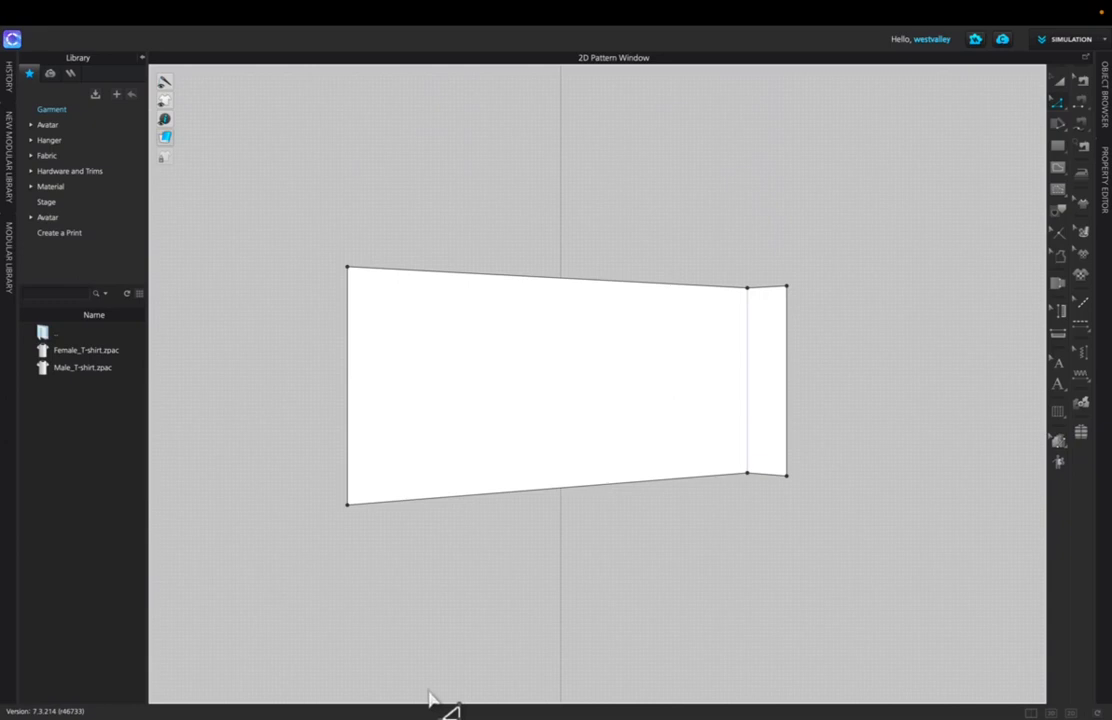
scroll(450, 675, down, 5)
scroll(452, 673, up, 7)
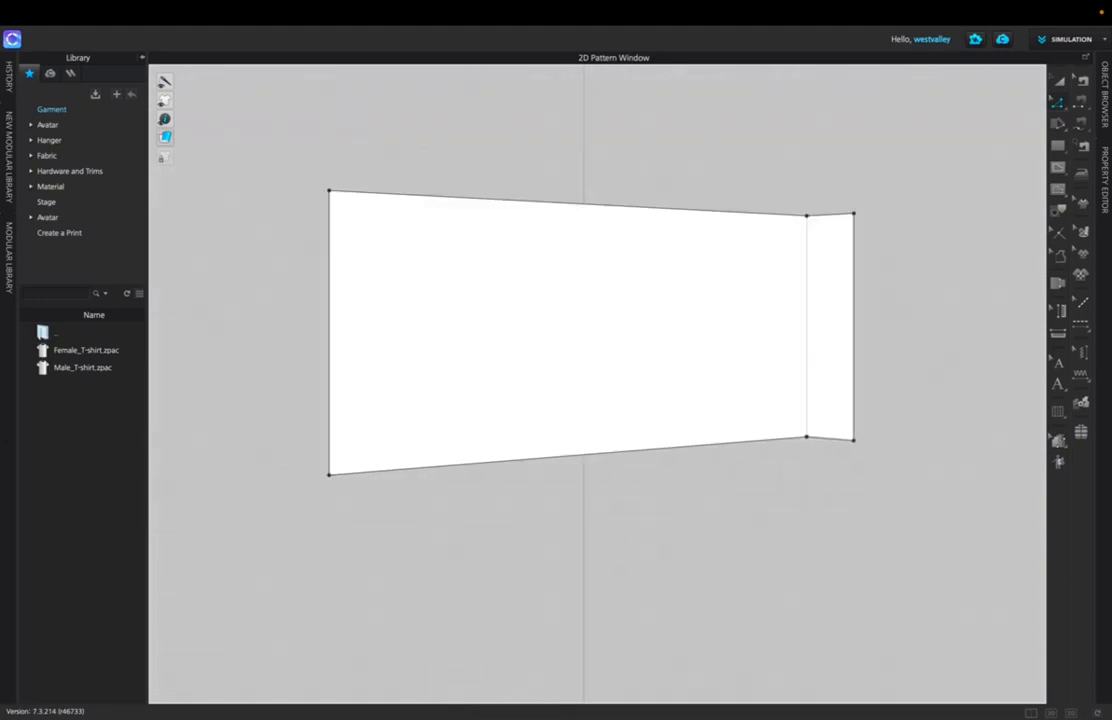
mouse_move(497, 710)
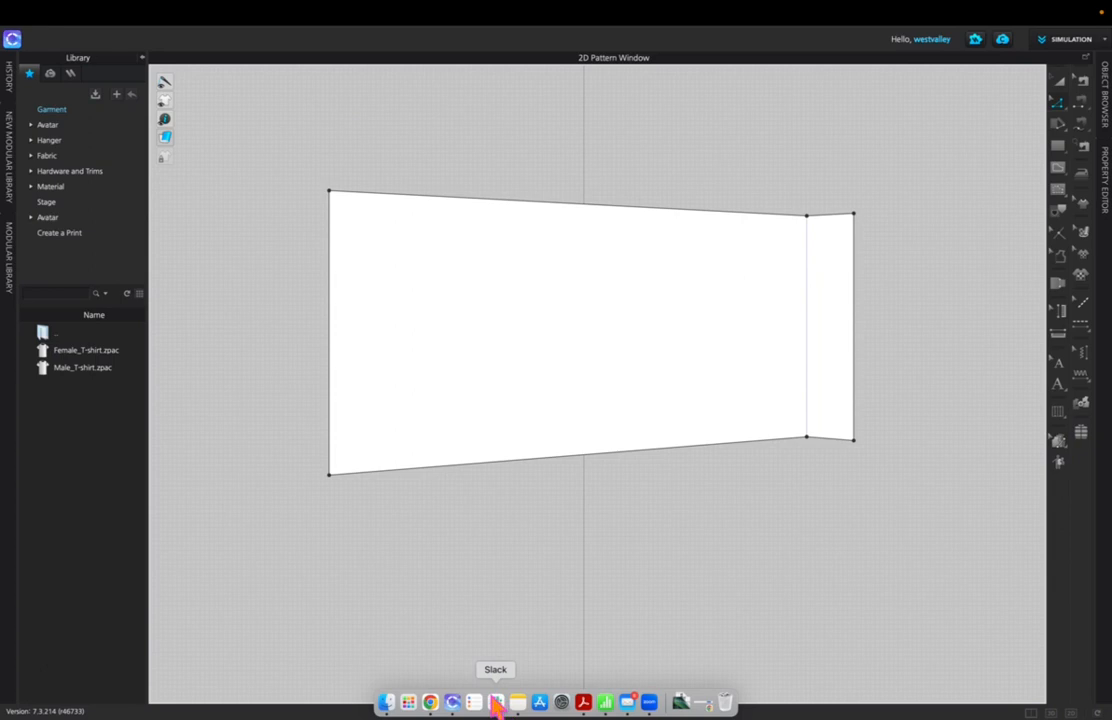